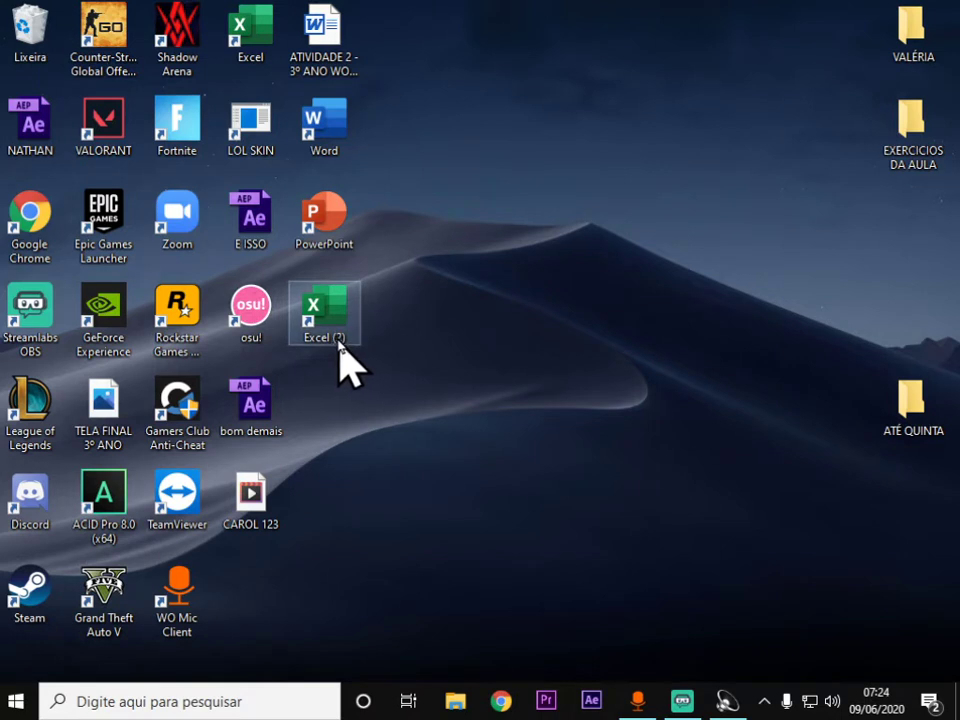
# Move the duplicate Excel (3) desktop shortcut to the recycle bin, and open Excel with a blank workbook
pyautogui.moveTo(336, 319); pyautogui.dragTo(30, 20)
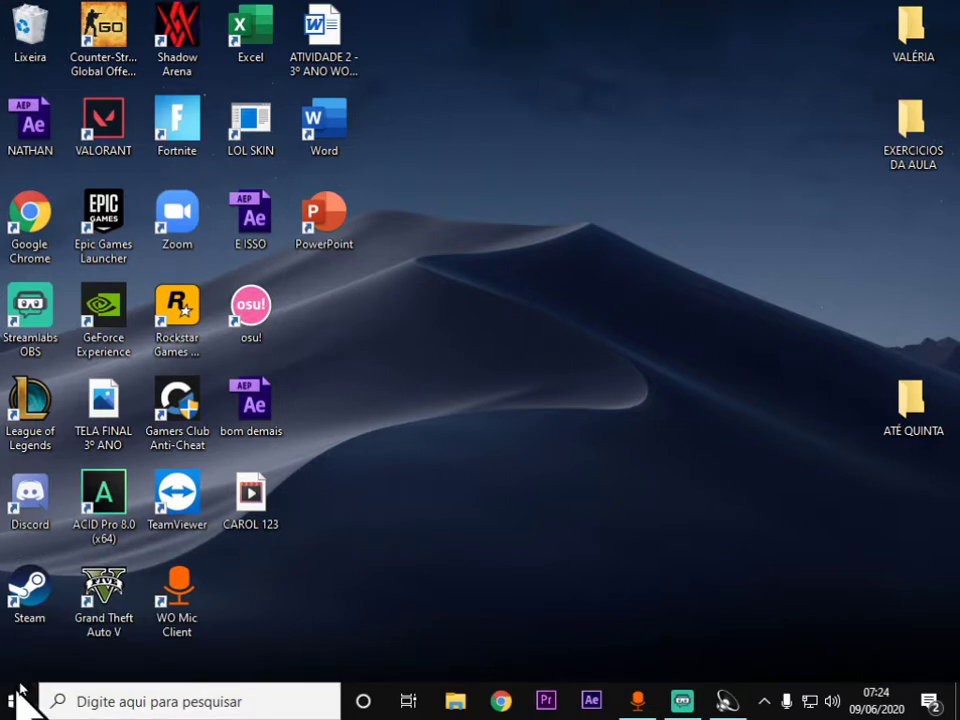
pyautogui.doubleClick(268, 40)
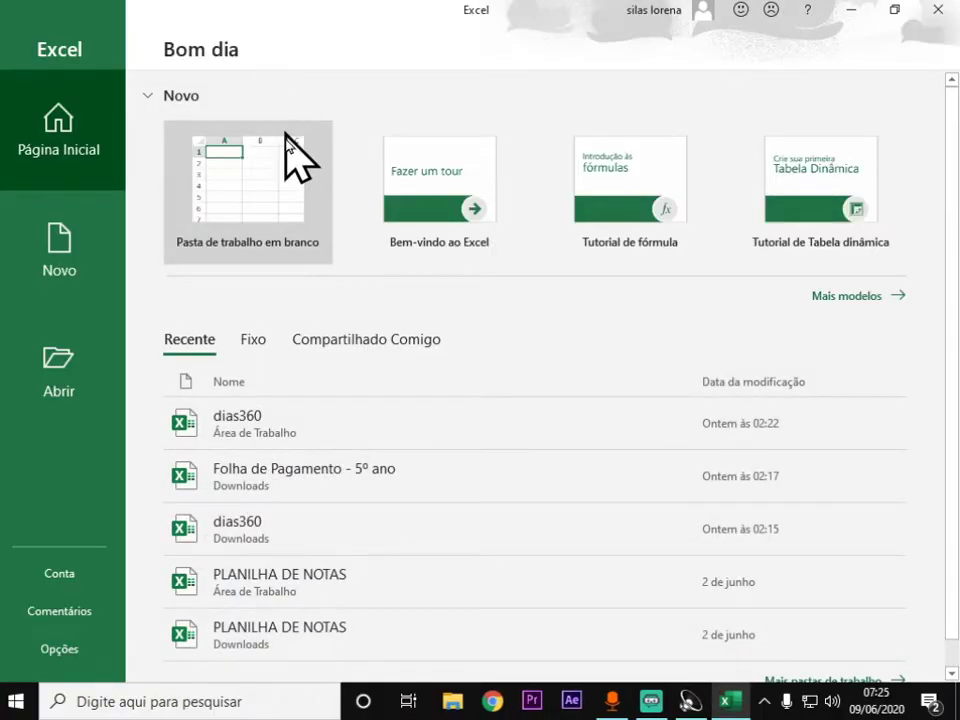
pyautogui.click(238, 186)
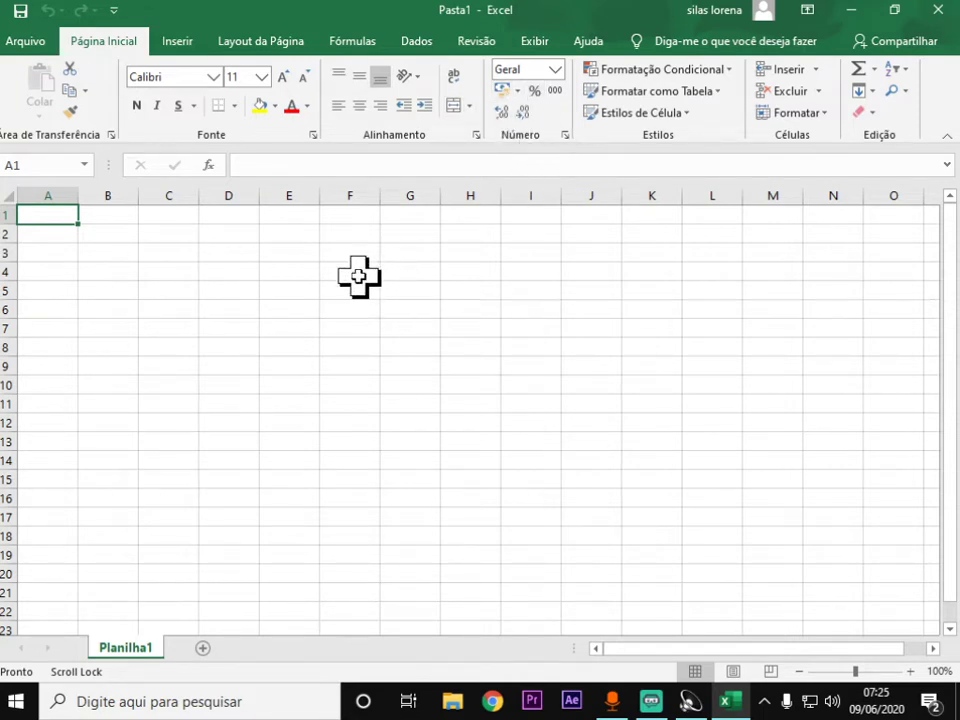
# Set the font size of cell F6 to 22 and enter the value 2 in it
pyautogui.click(260, 77)
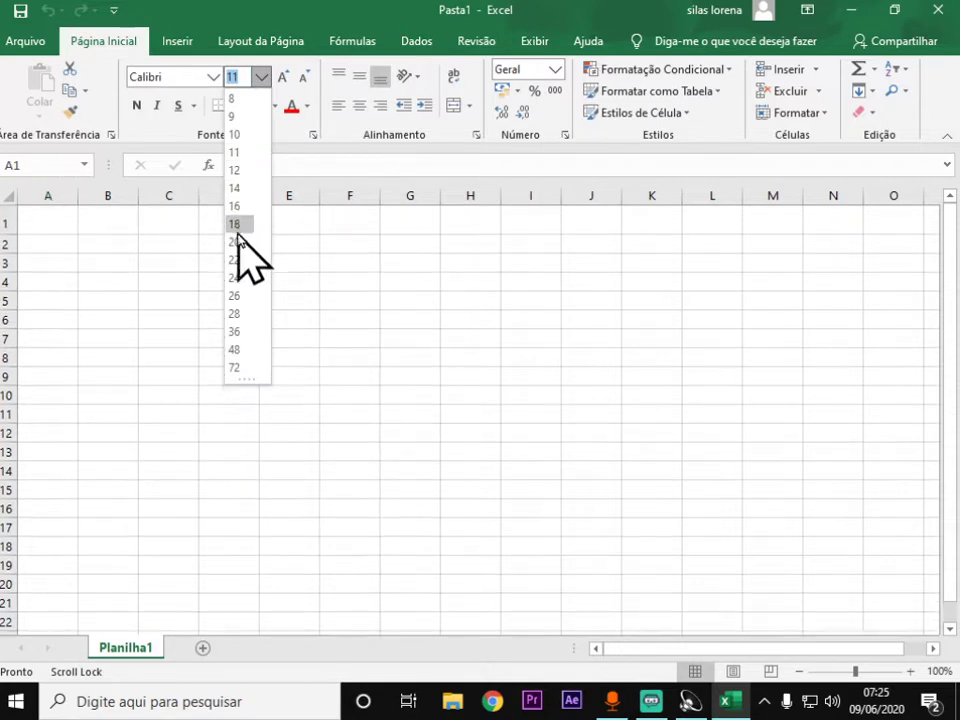
pyautogui.click(367, 310)
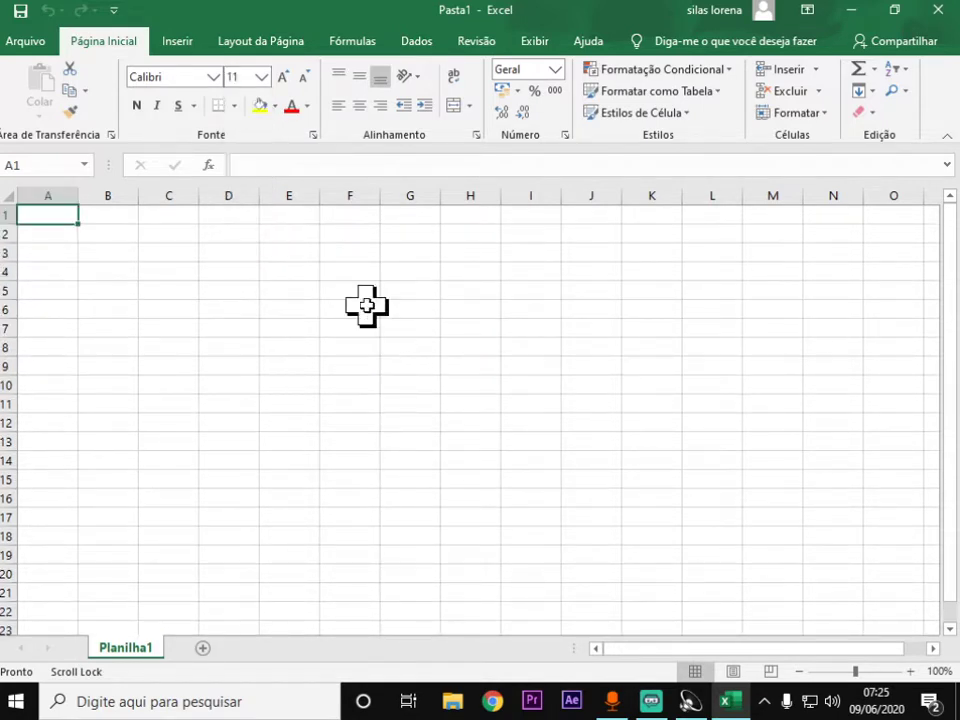
pyautogui.click(350, 306)
pyautogui.click(260, 77)
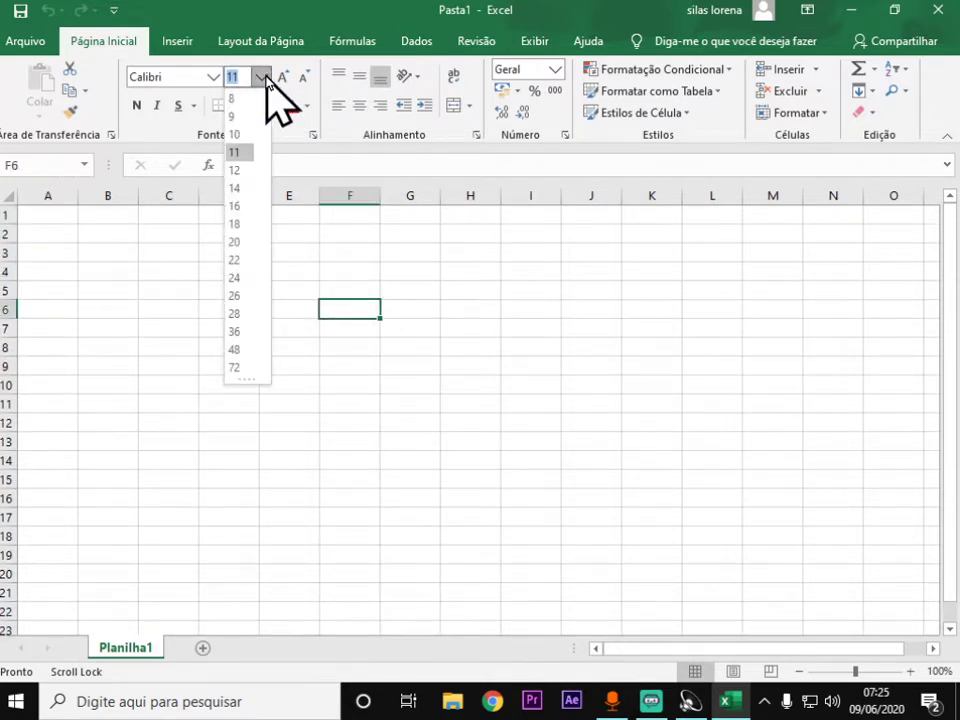
pyautogui.click(241, 259)
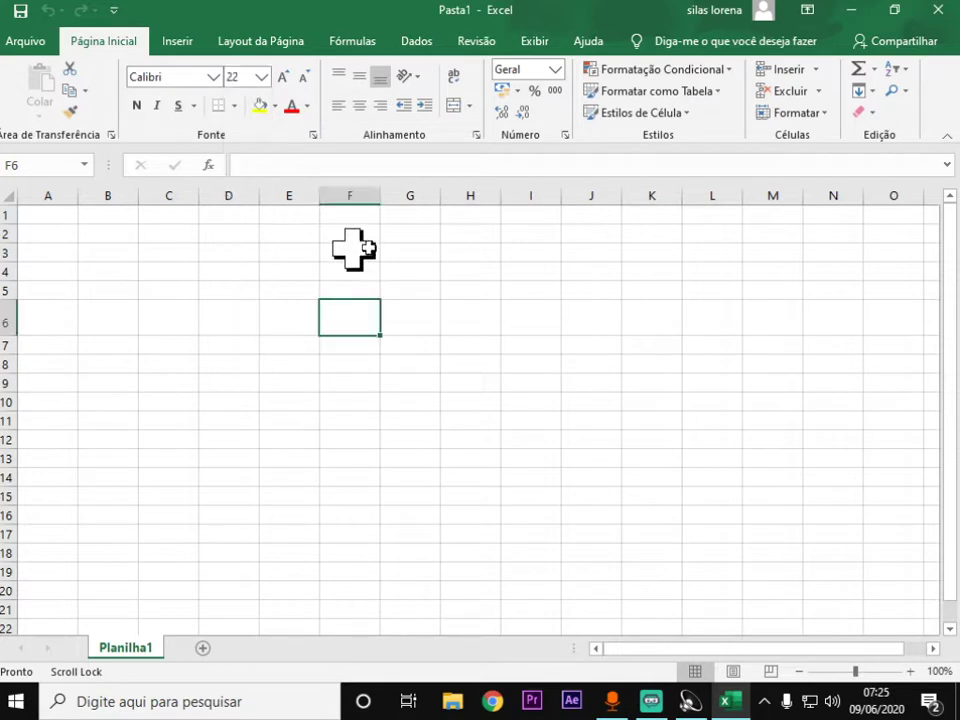
pyautogui.write('2')
pyautogui.press('Return')
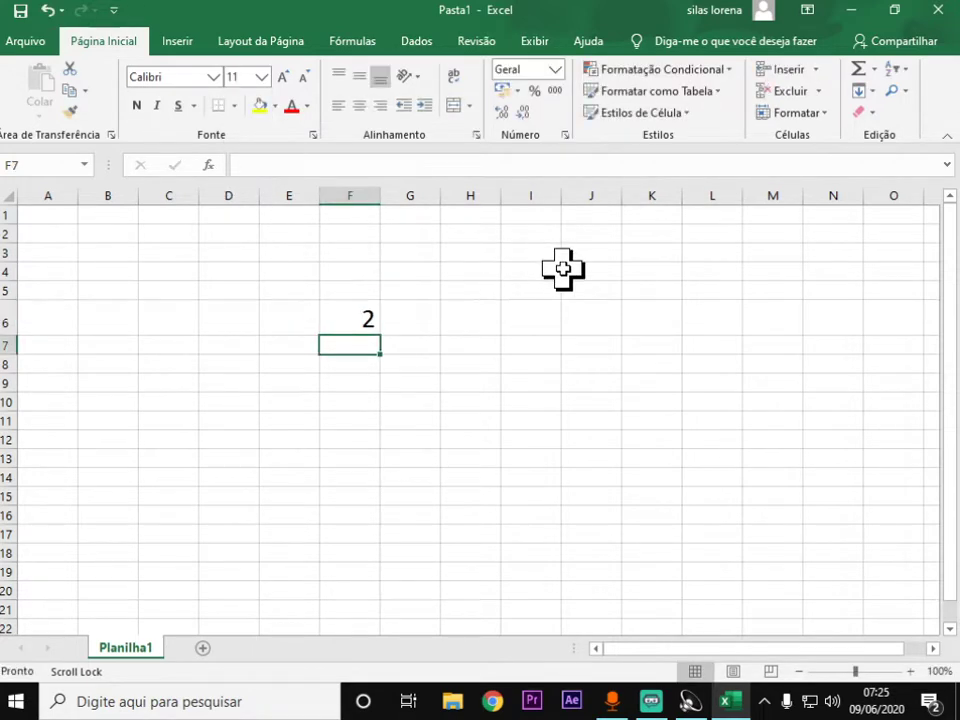
# Format cell F6 as accounting in R$, try the percentage format on it, and return it to accounting
pyautogui.click(360, 315)
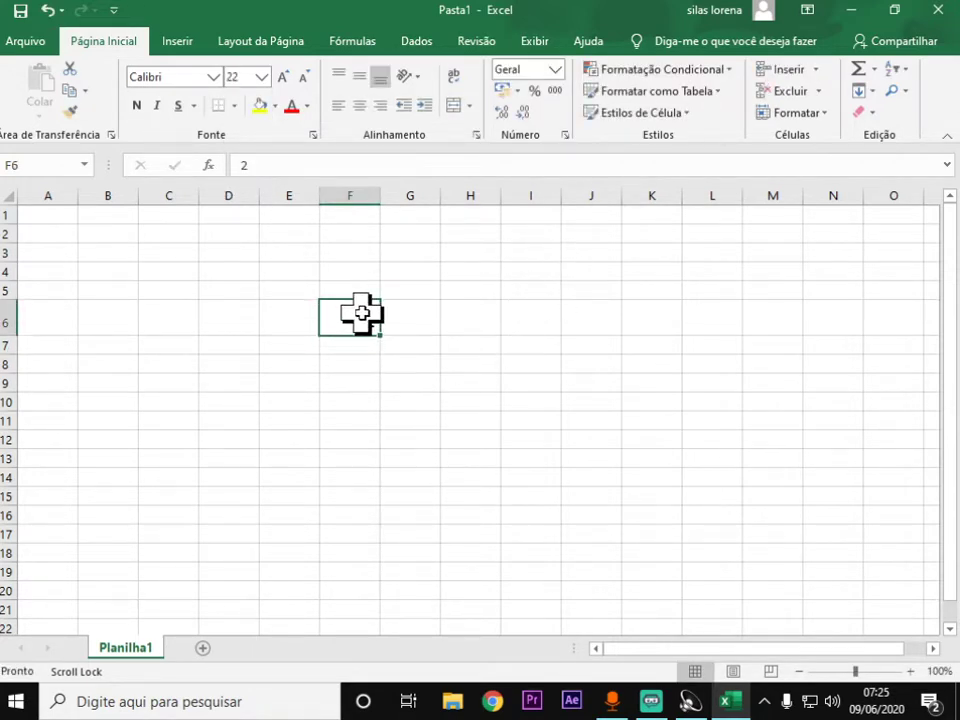
pyautogui.click(504, 90)
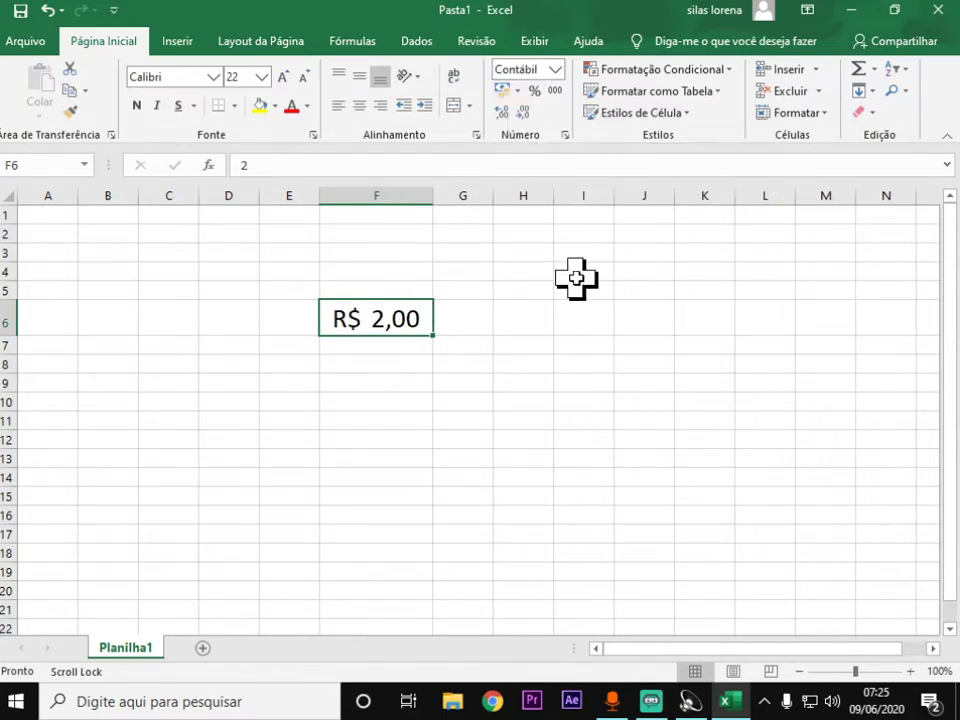
pyautogui.click(535, 91)
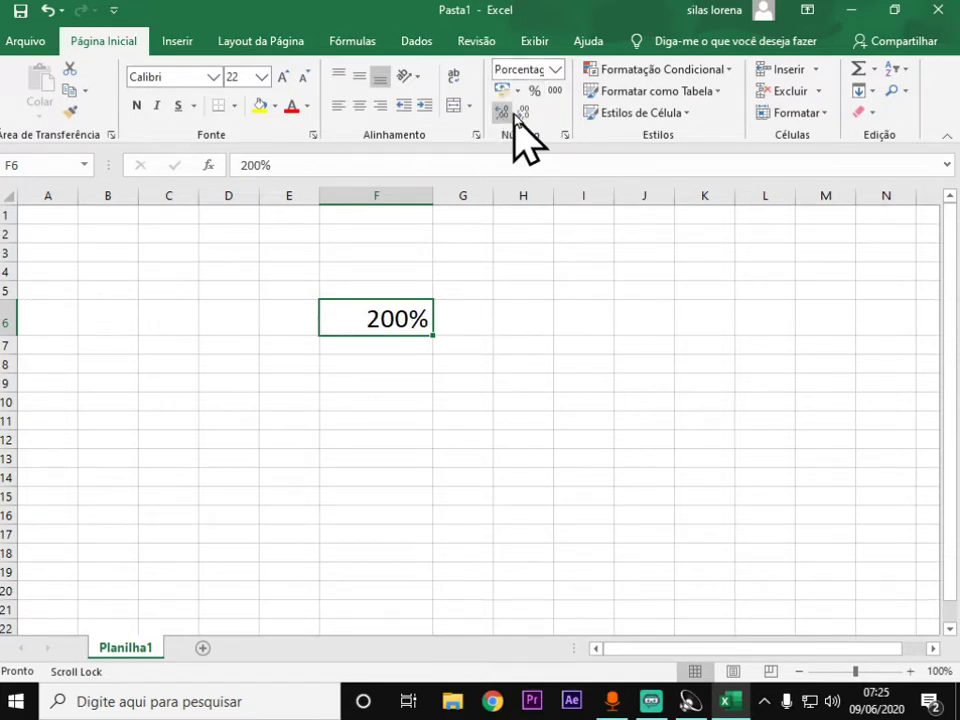
pyautogui.click(503, 91)
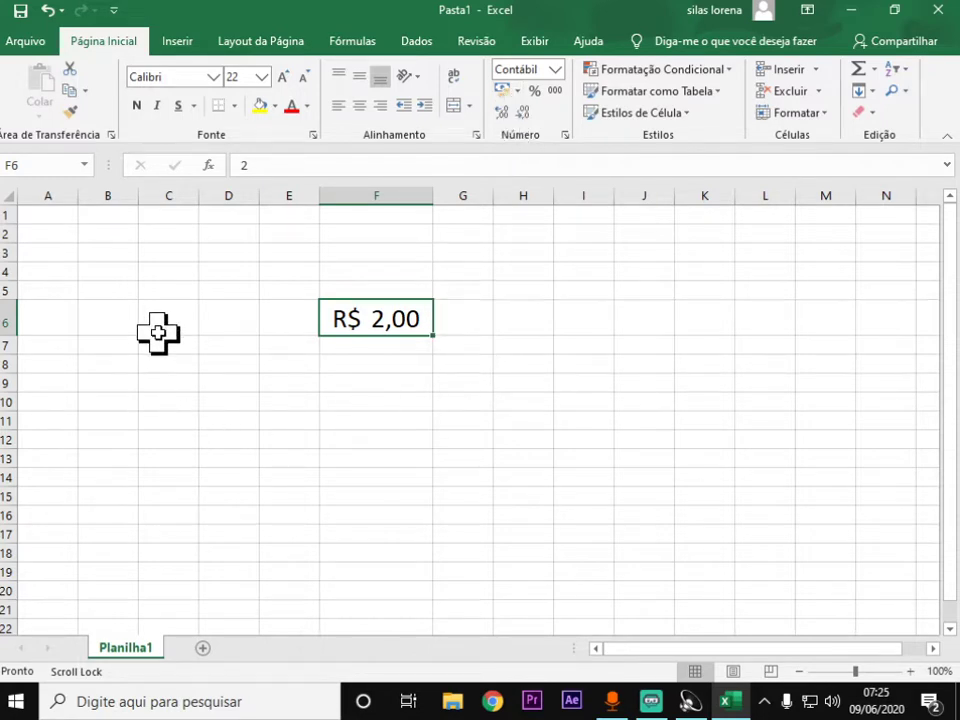
# Set the font size of cell B9 to 20
pyautogui.click(92, 386)
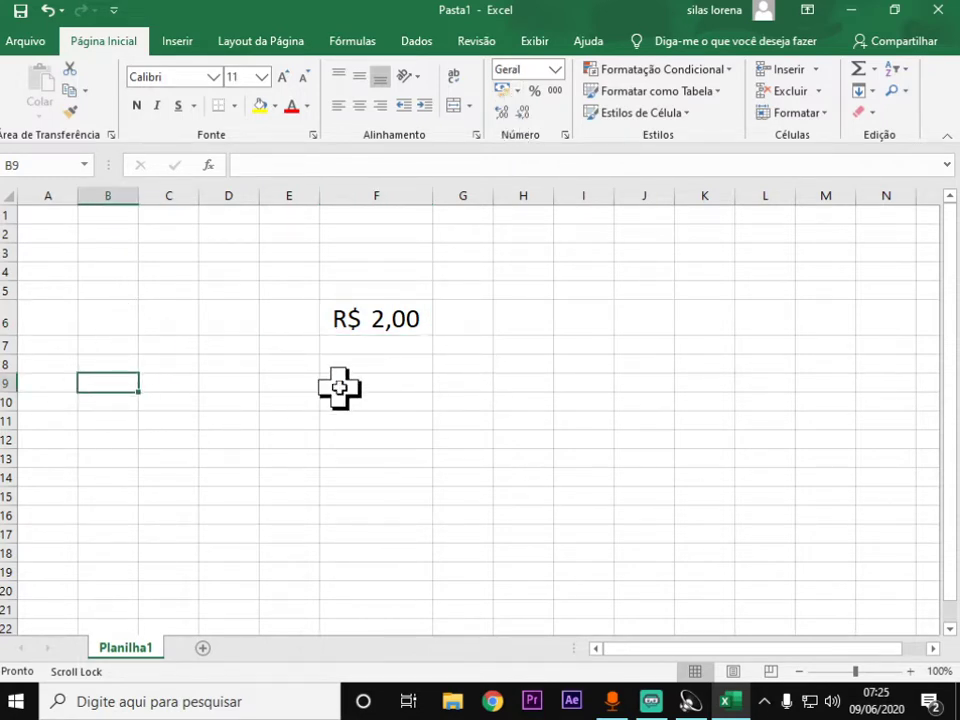
pyautogui.click(262, 77)
pyautogui.click(238, 243)
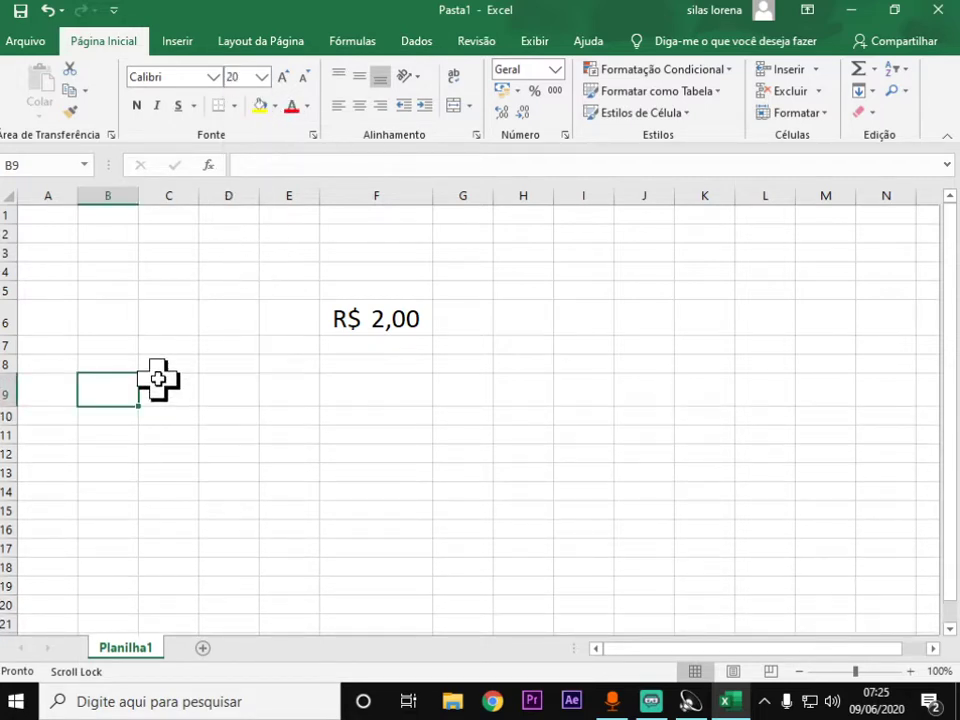
# Increase the font size of the range B3:B15 to 16
pyautogui.moveTo(100, 252); pyautogui.dragTo(107, 503)
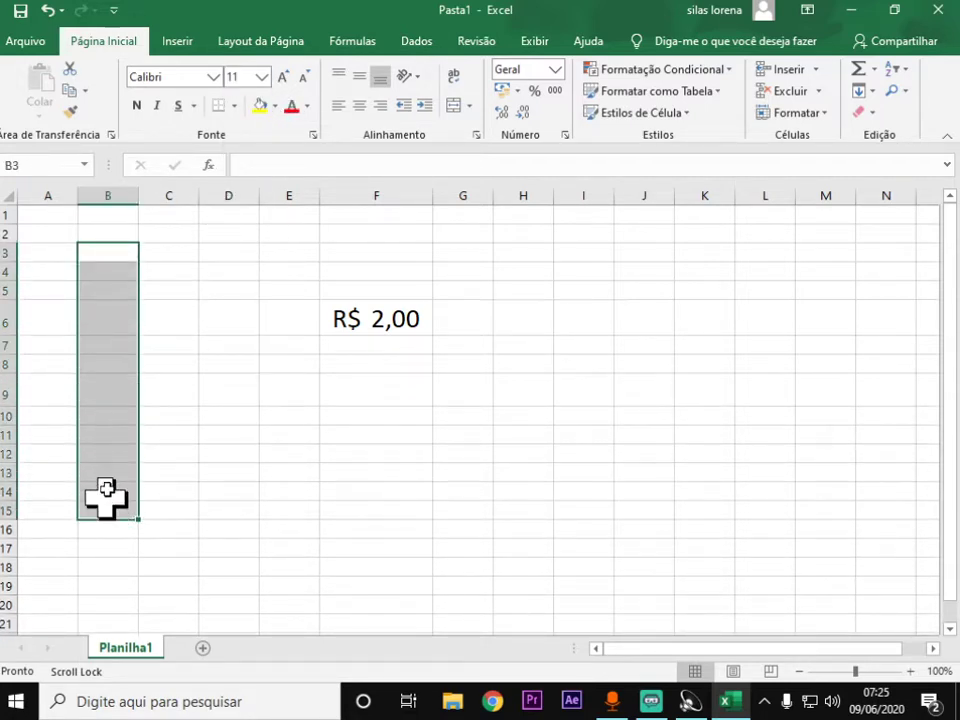
pyautogui.click(283, 77)
pyautogui.click(283, 77)
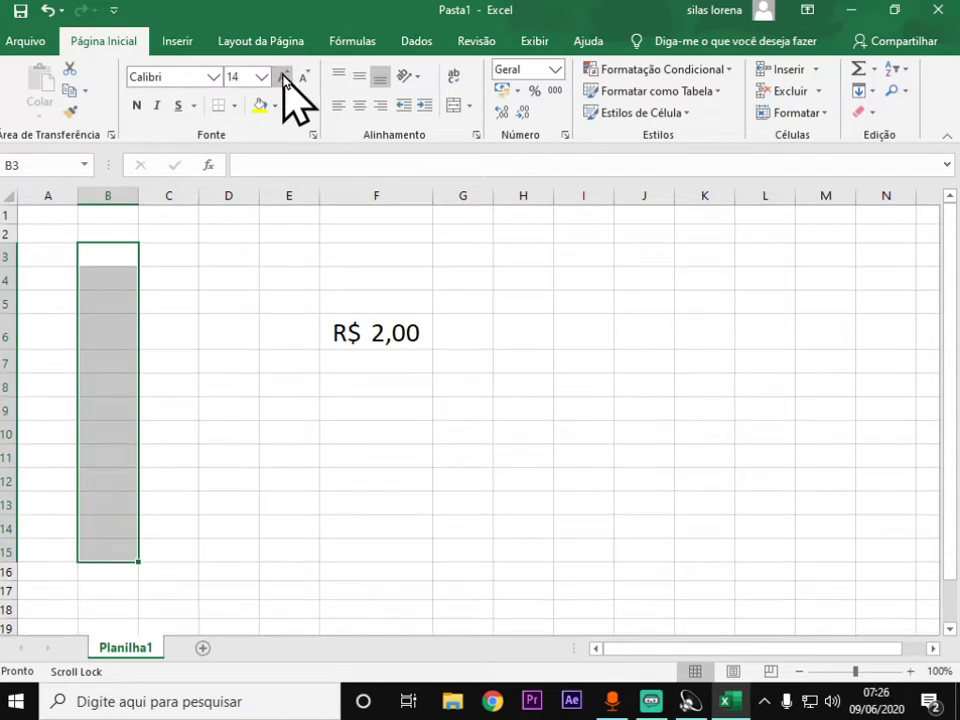
pyautogui.click(283, 77)
# Enter a person's first name in cell B3 and widen column B so that it fits
pyautogui.click(116, 255)
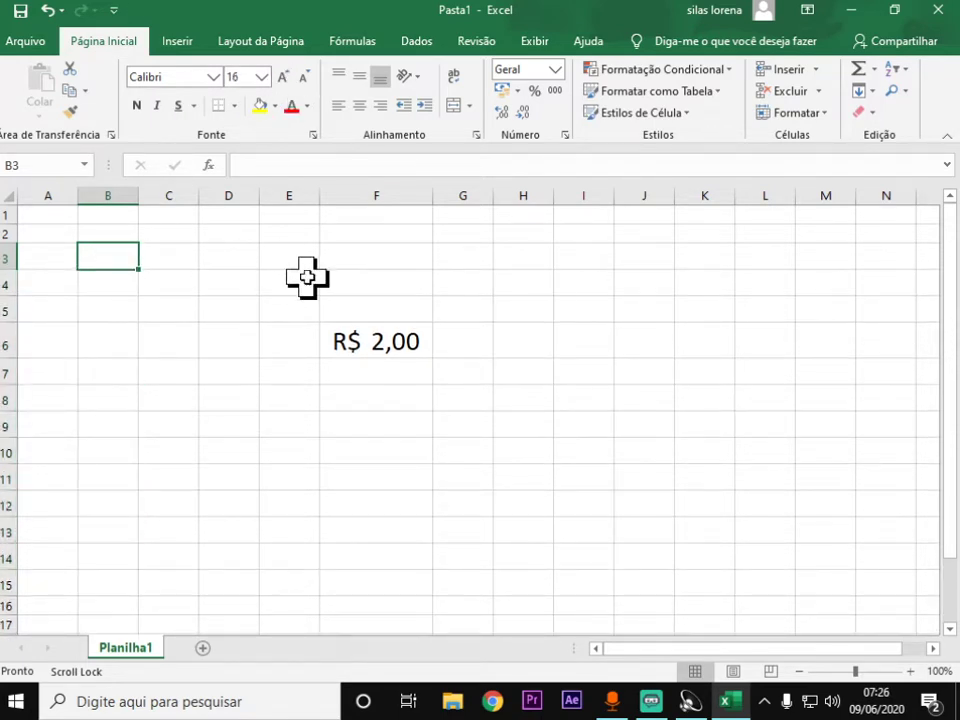
pyautogui.write('REGINALDO')
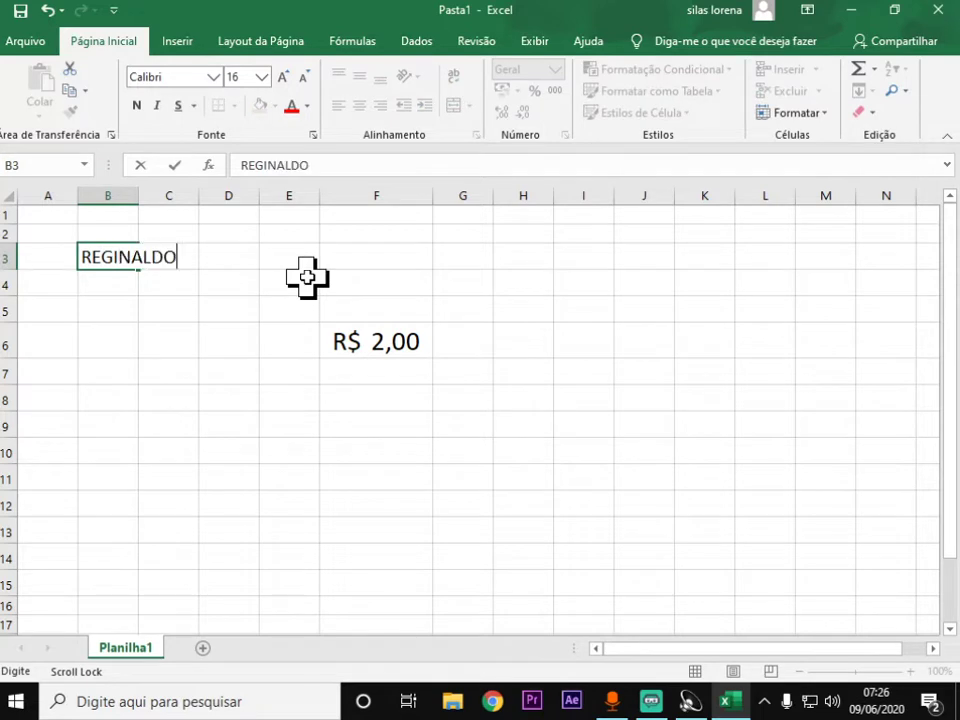
pyautogui.press('Return')
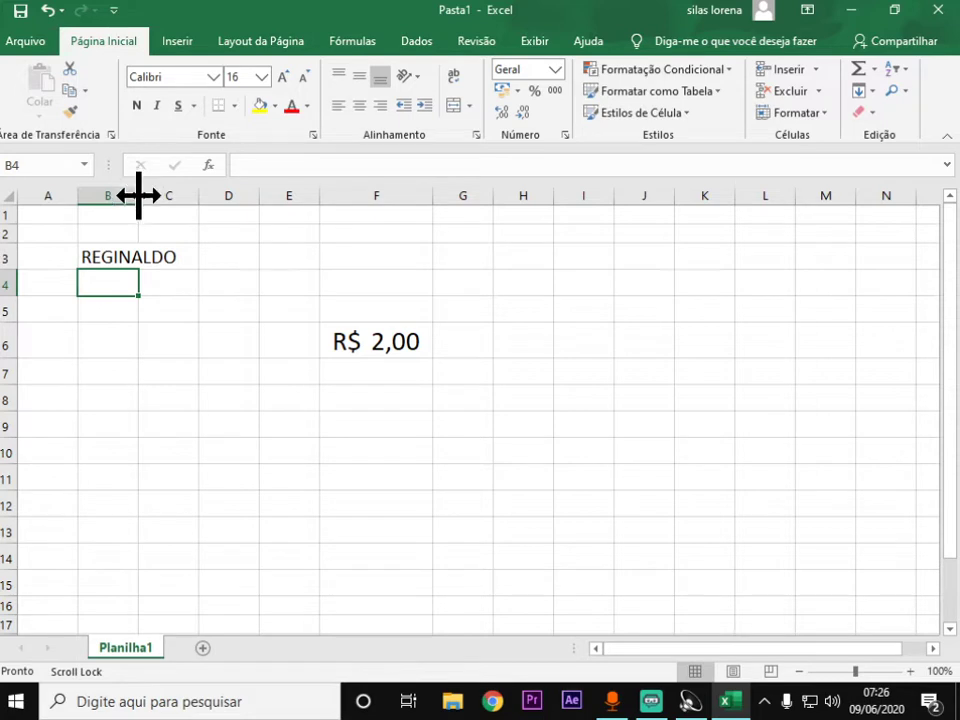
pyautogui.moveTo(137, 191); pyautogui.dragTo(193, 199)
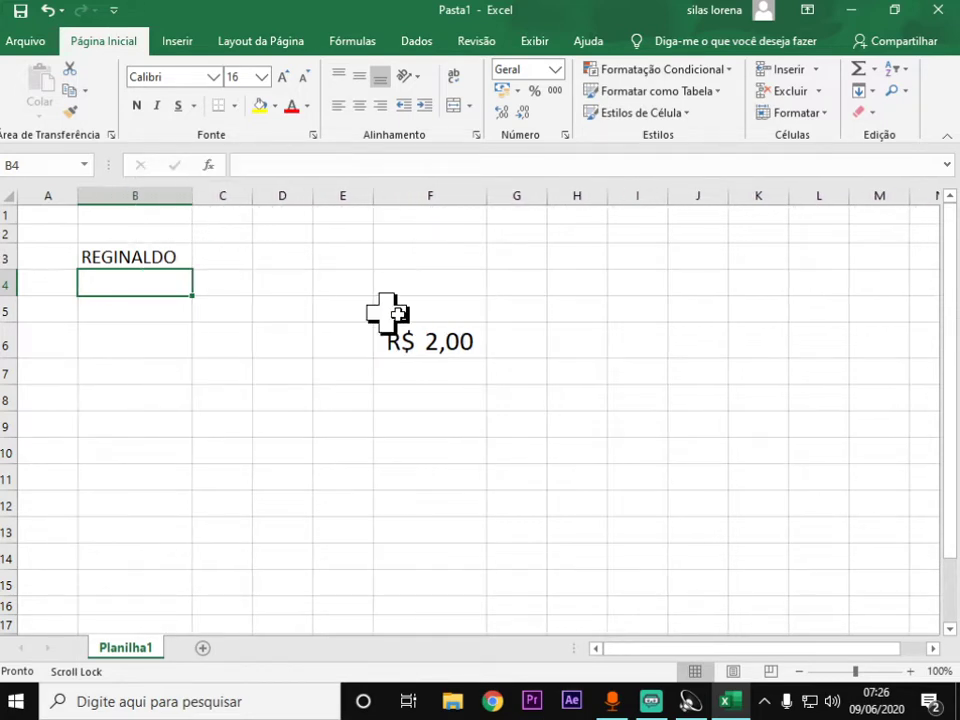
# Enter four more first names below the first one, in cells B4 to B7
pyautogui.write('CESAR')
pyautogui.press('Return')
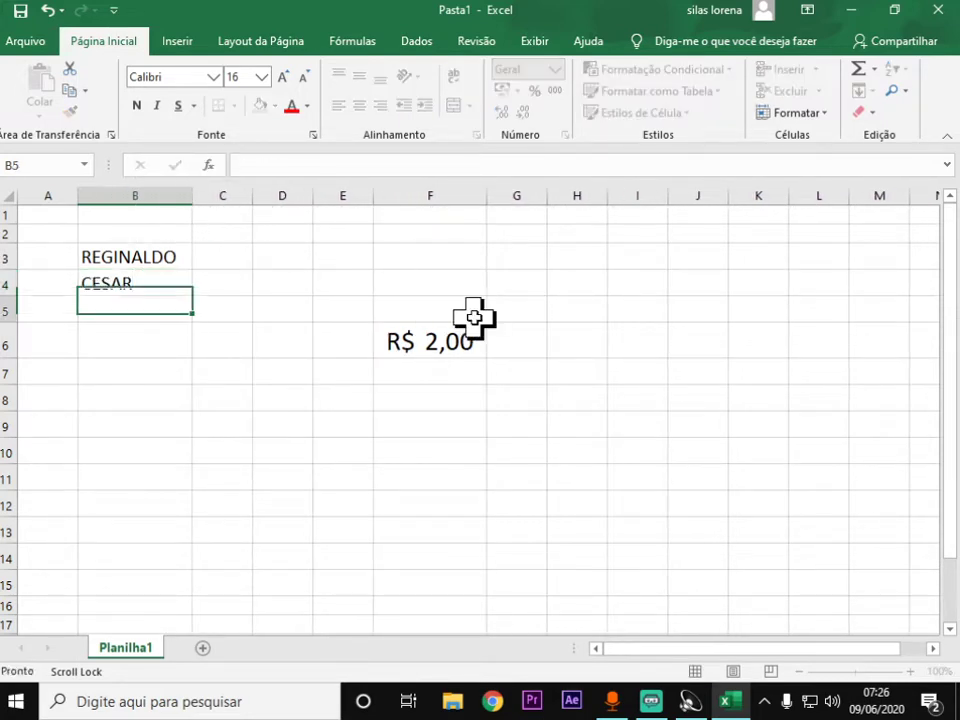
pyautogui.write('A')
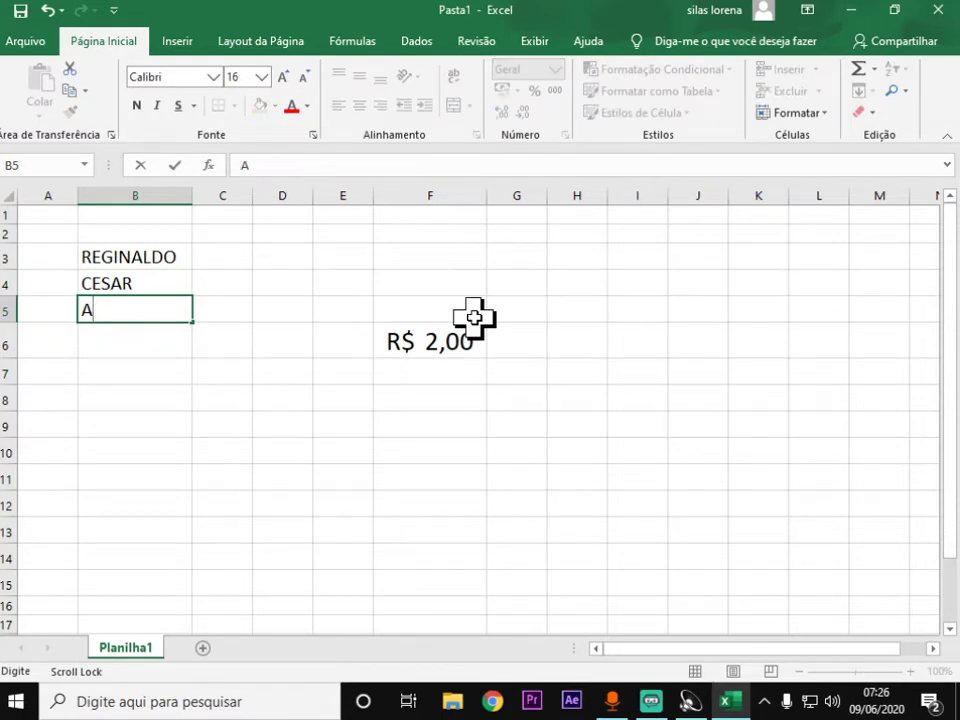
pyautogui.write('BA')
pyautogui.press('Return')
pyautogui.write('DOU')
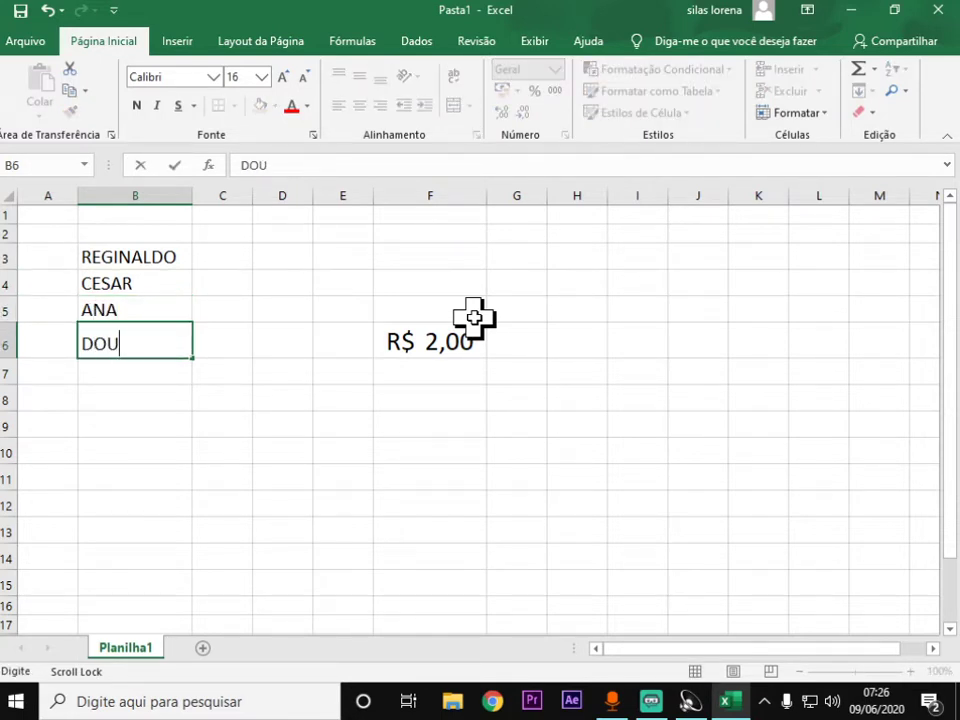
pyautogui.press('Return')
pyautogui.write('VITORIA')
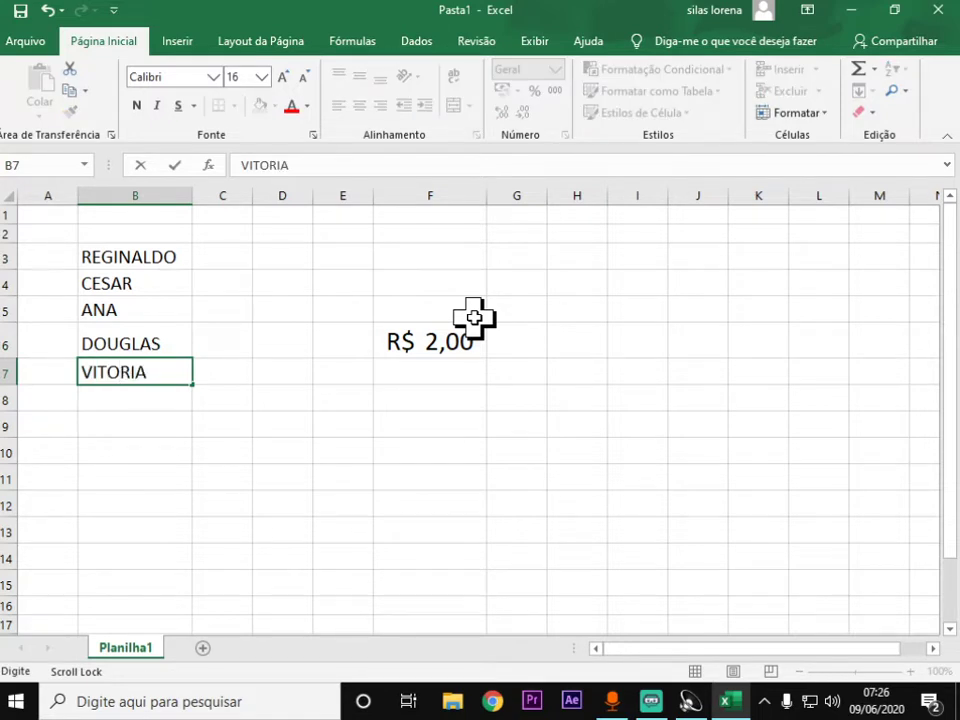
pyautogui.press('Return')
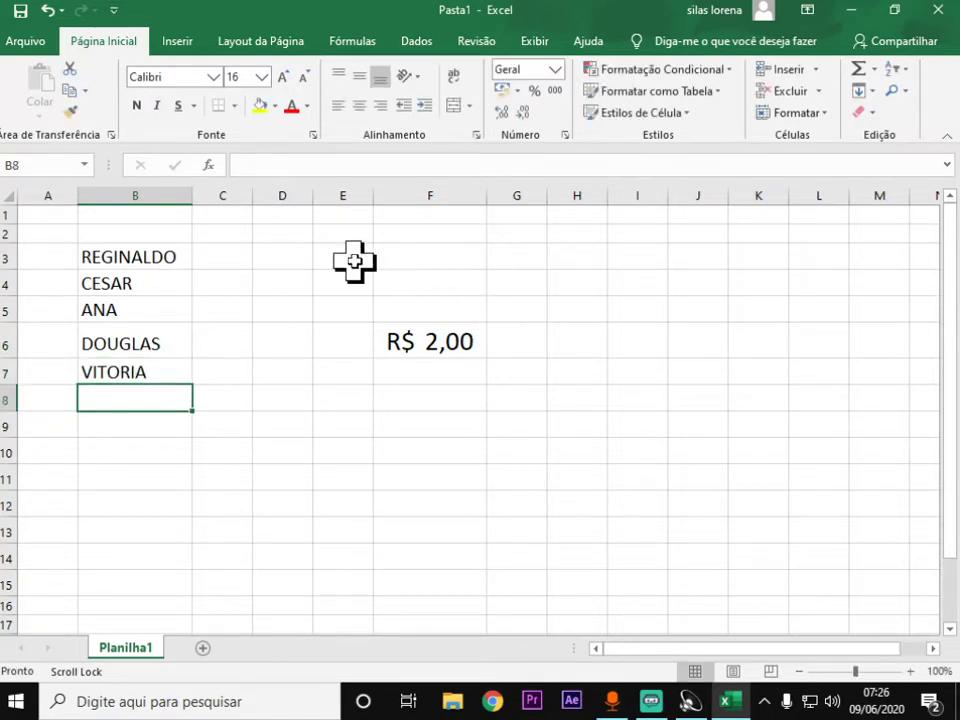
# Sort the list of names in B3:B7 alphabetically from A to Z
pyautogui.moveTo(153, 256); pyautogui.dragTo(150, 364)
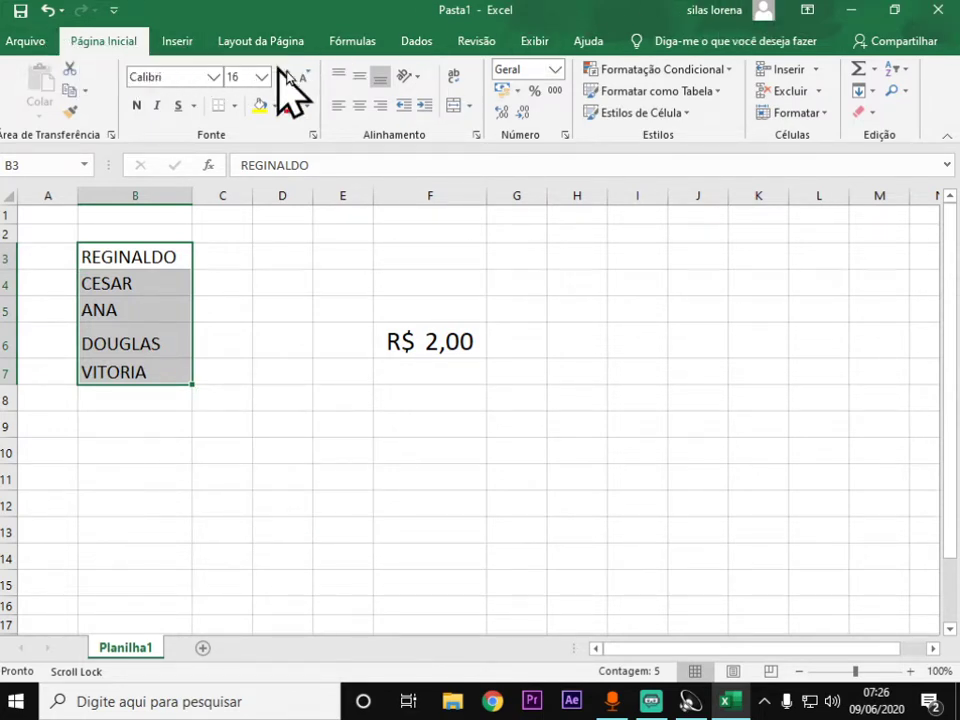
pyautogui.click(906, 70)
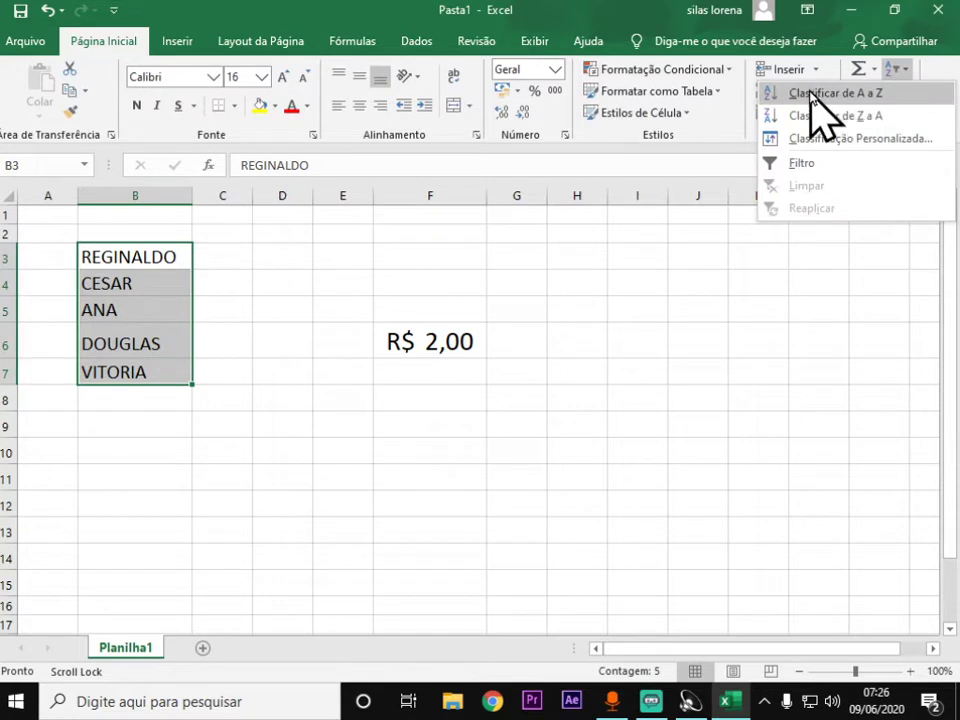
pyautogui.click(826, 95)
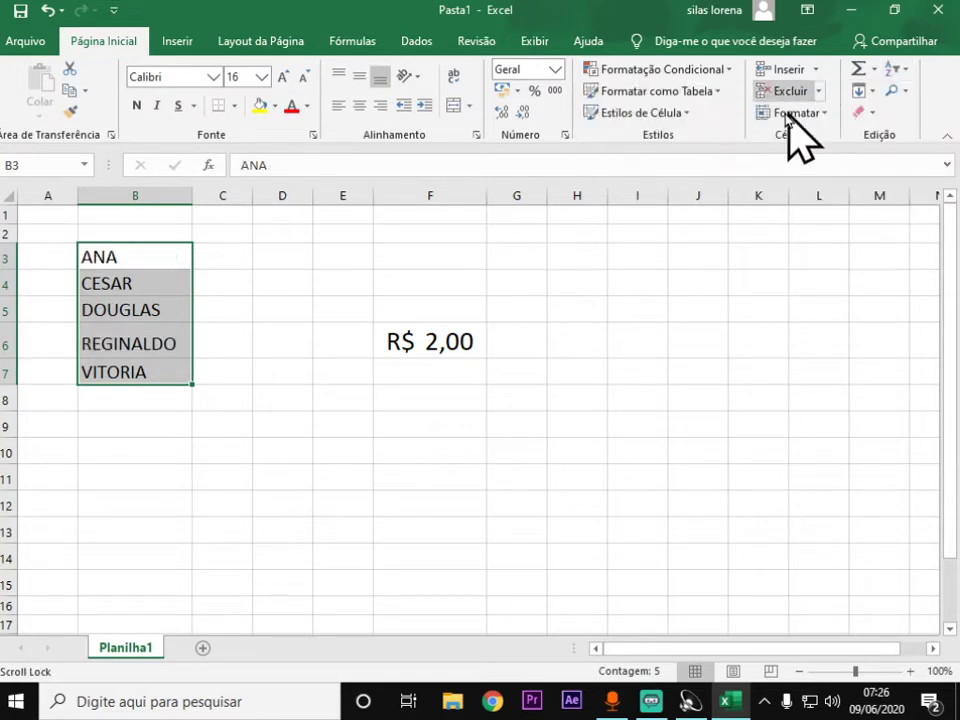
pyautogui.click(329, 381)
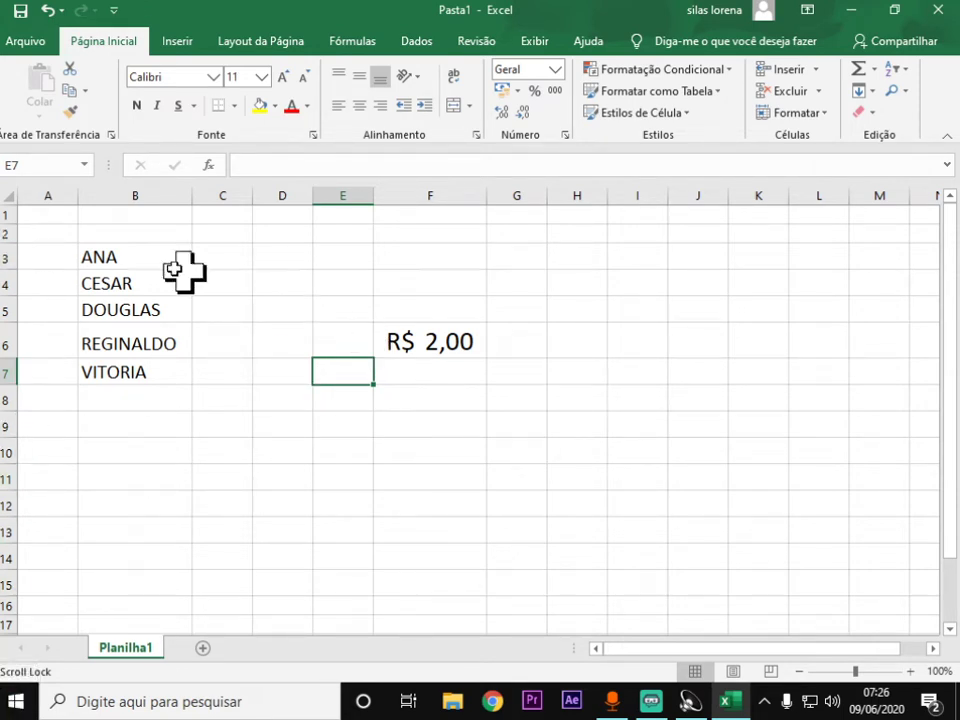
# Format the range B3:F8 as a table in the gold style from the second row of medium styles, without marking existing headers
pyautogui.moveTo(79, 245); pyautogui.dragTo(486, 390)
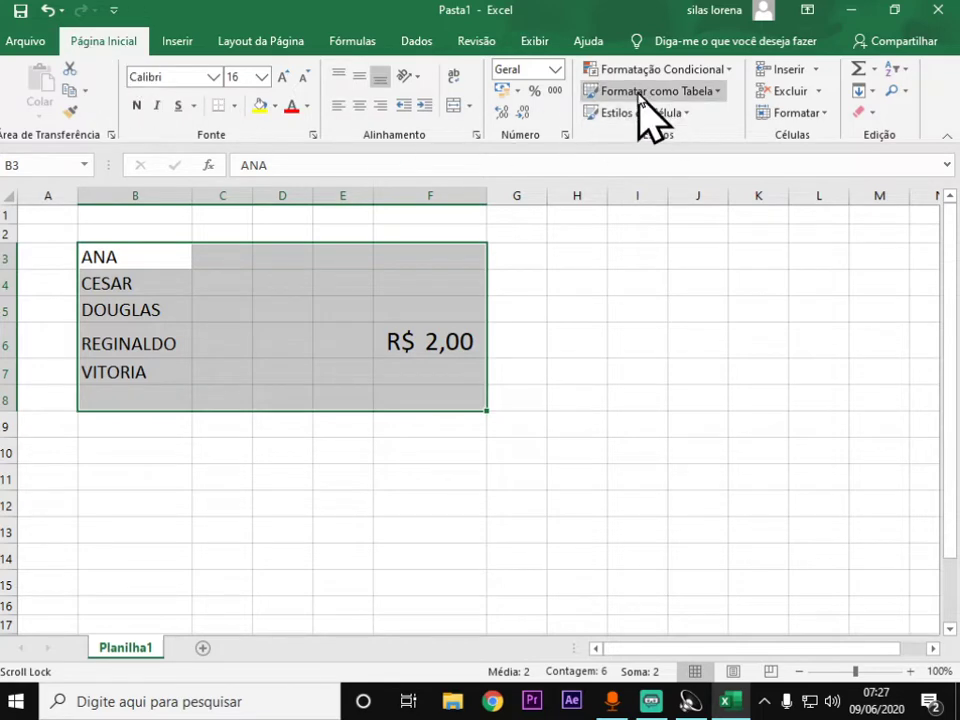
pyautogui.click(719, 91)
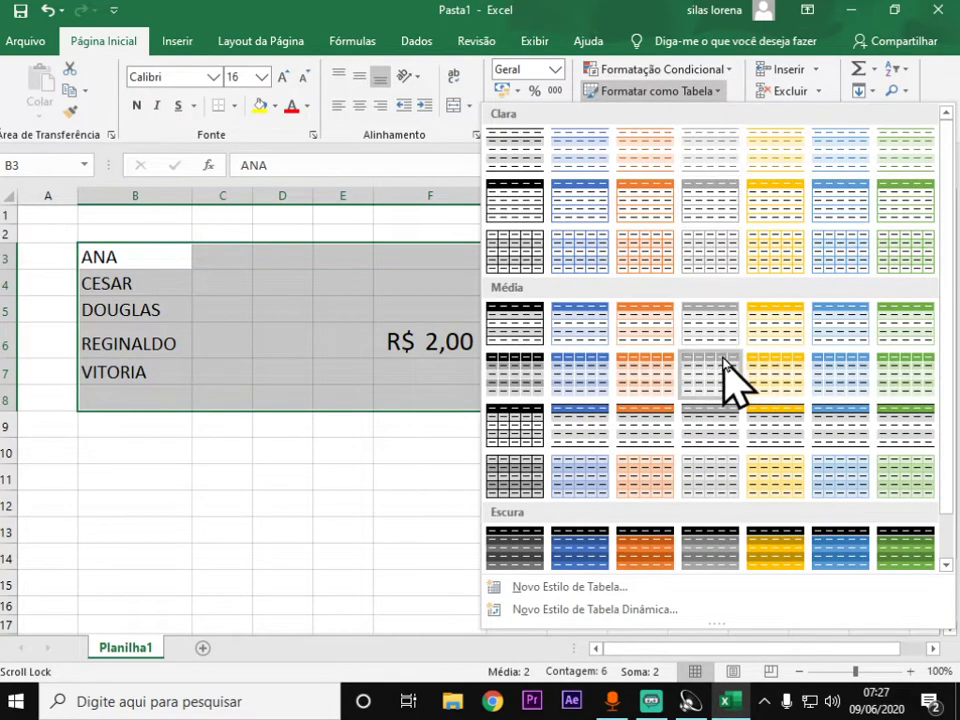
pyautogui.click(776, 371)
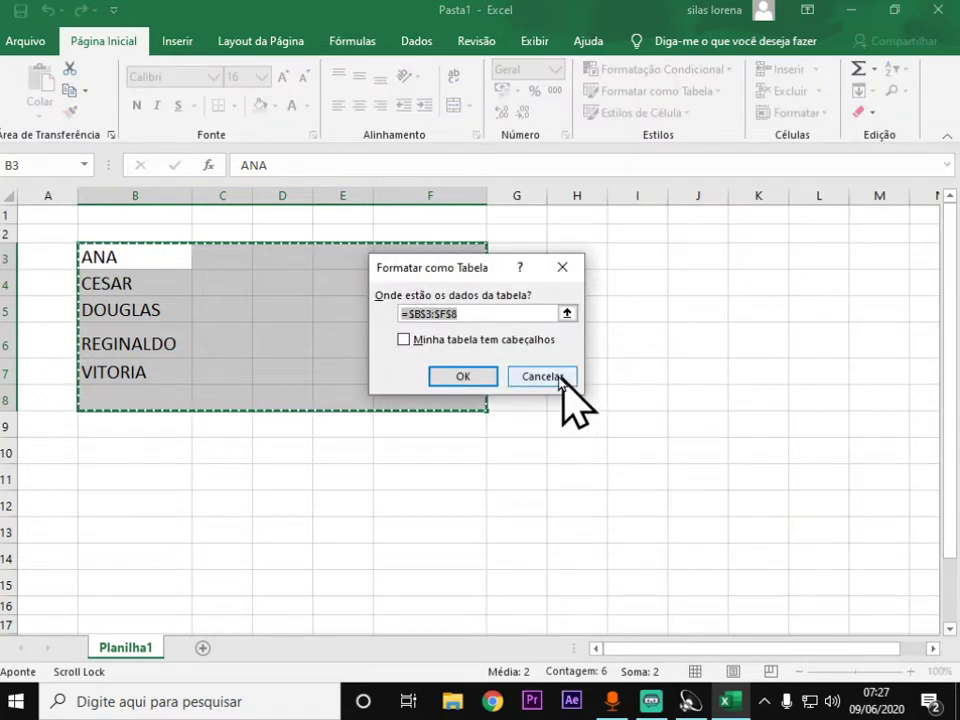
pyautogui.click(472, 378)
pyautogui.click(664, 426)
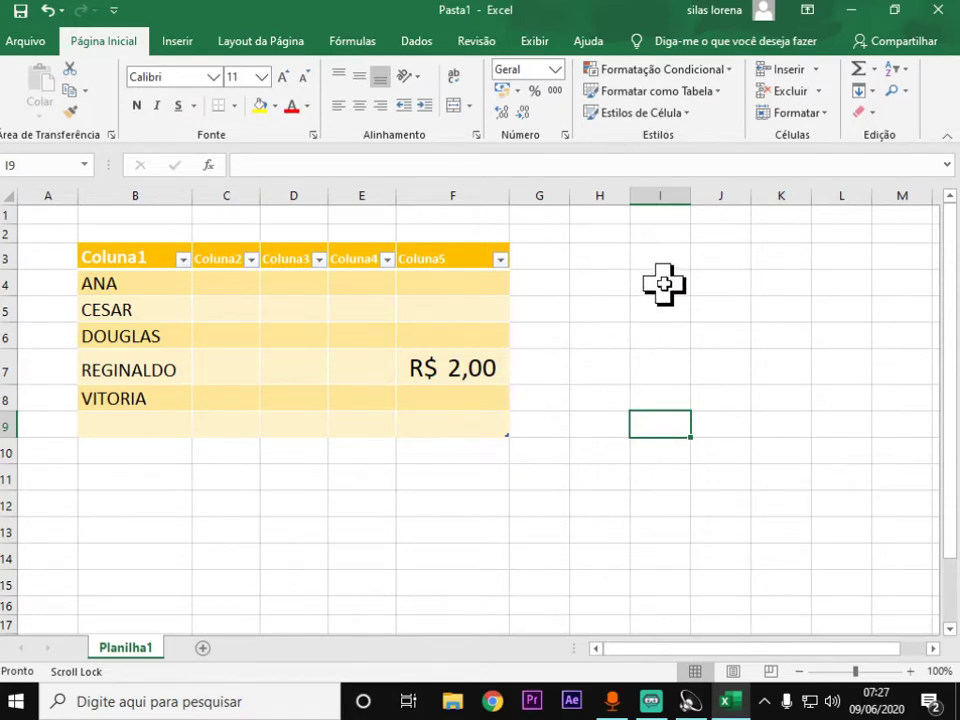
# Increase the font size of the range I4:I10 to 20
pyautogui.moveTo(664, 278); pyautogui.dragTo(686, 450)
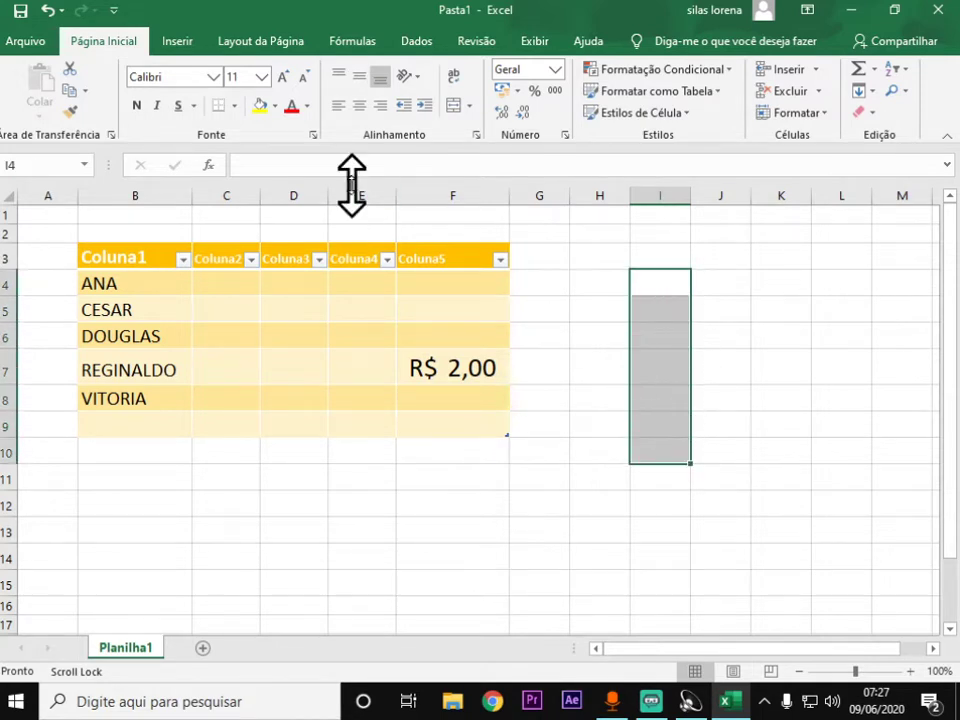
pyautogui.click(283, 78)
pyautogui.click(283, 78)
pyautogui.click(283, 78)
pyautogui.click(673, 293)
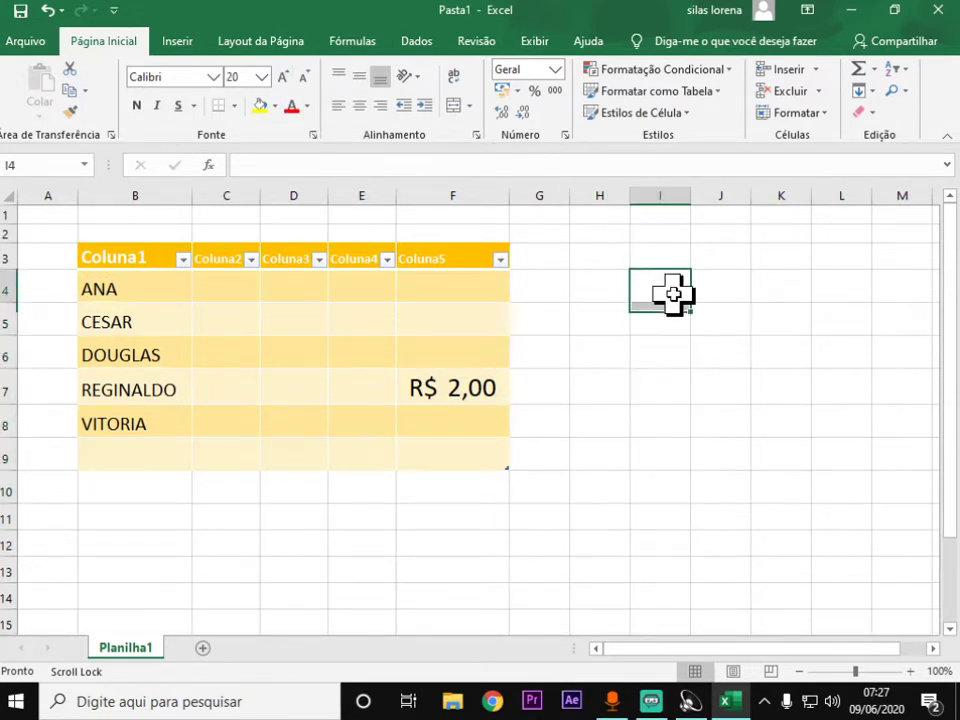
# Enter the numbers 23, 56 and 96 in cells I4 to I6
pyautogui.write('23')
pyautogui.press('Return')
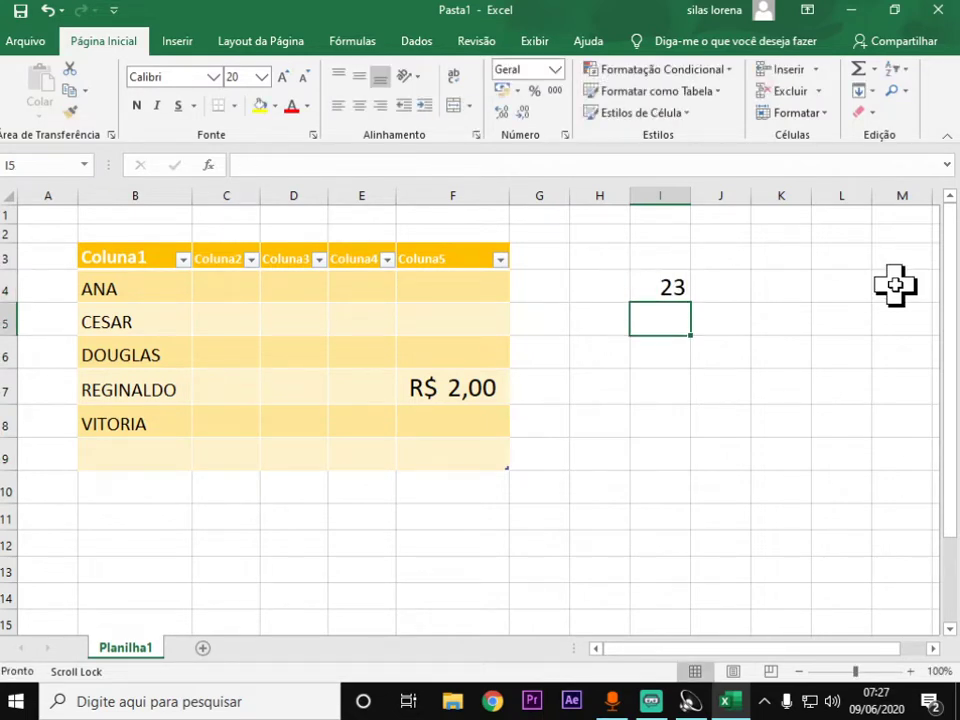
pyautogui.write('56')
pyautogui.press('Return')
pyautogui.write('96')
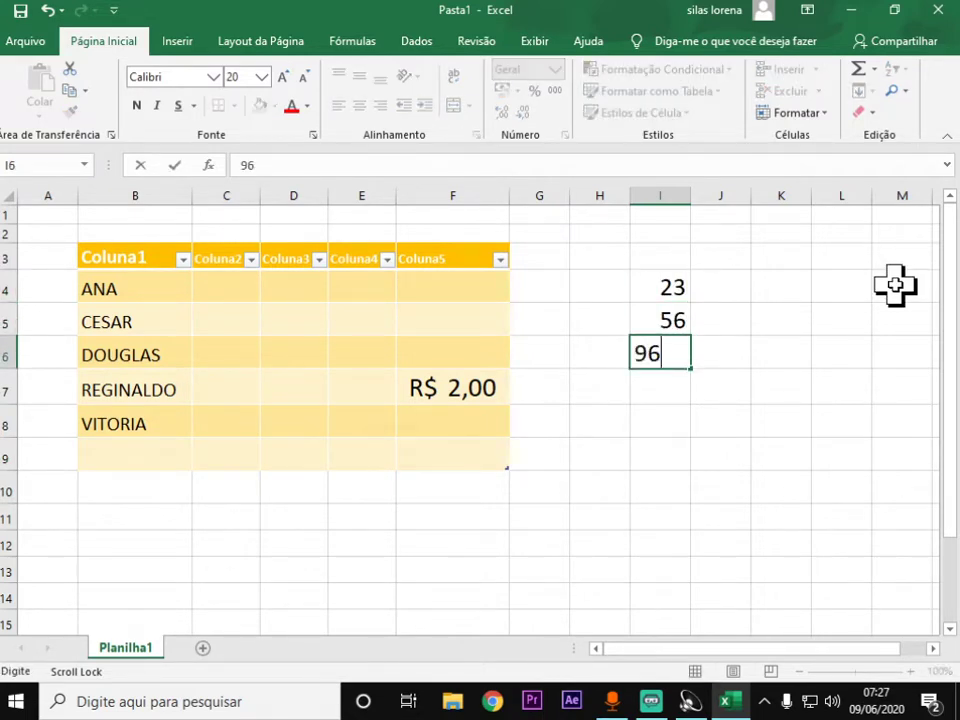
pyautogui.press('Return')
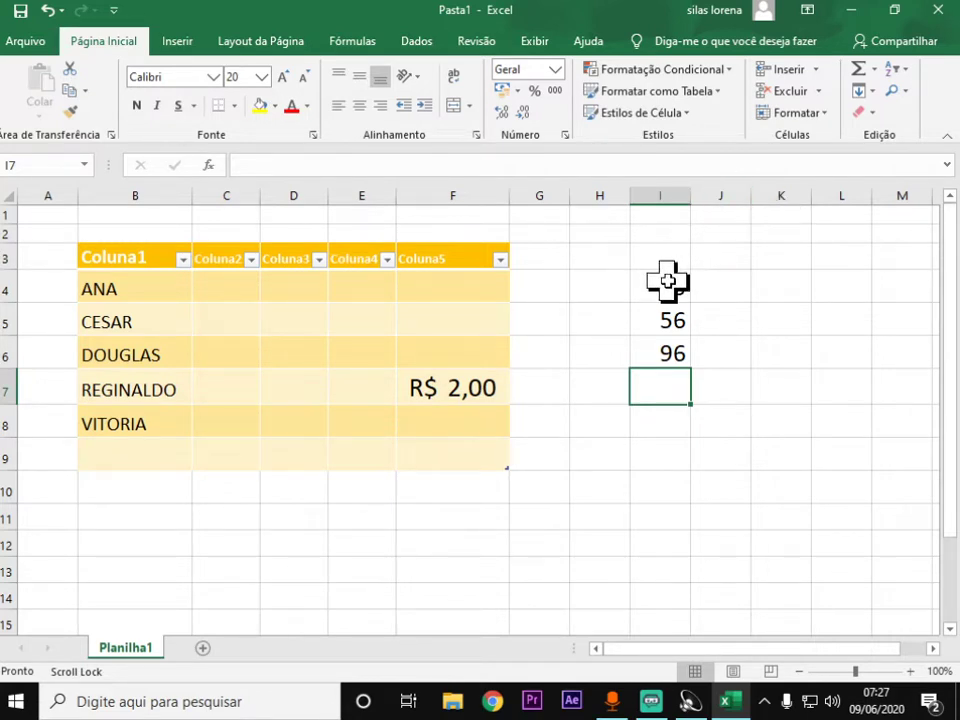
# Add up the numbers in I4:I6 with AutoSum, placing the total in I7, and reselect the summed range
pyautogui.moveTo(668, 274); pyautogui.dragTo(670, 360)
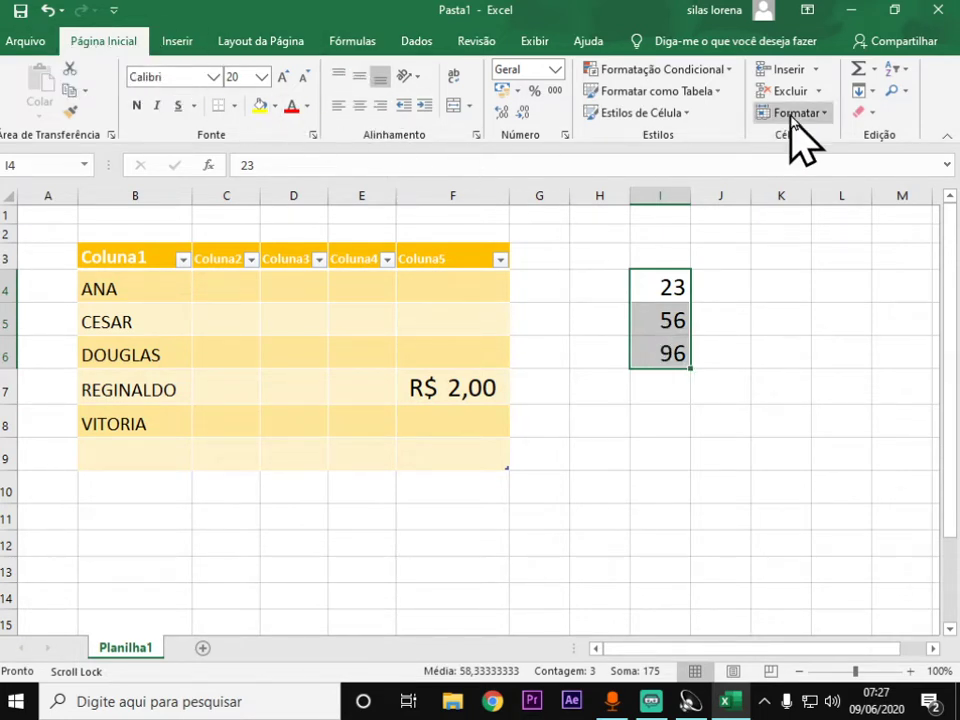
pyautogui.click(860, 72)
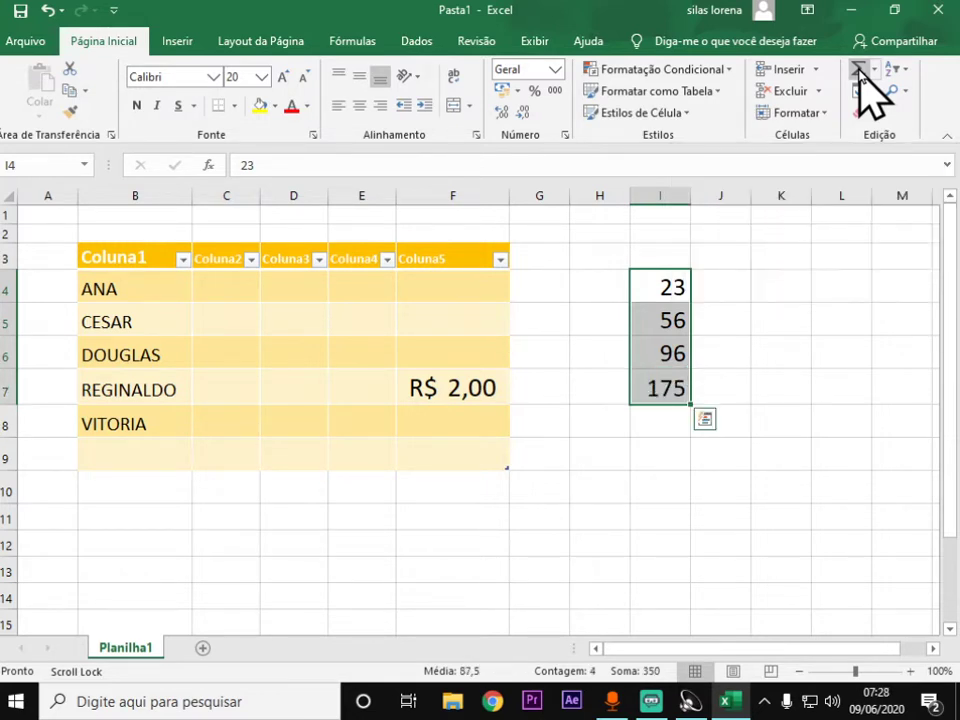
pyautogui.click(775, 380)
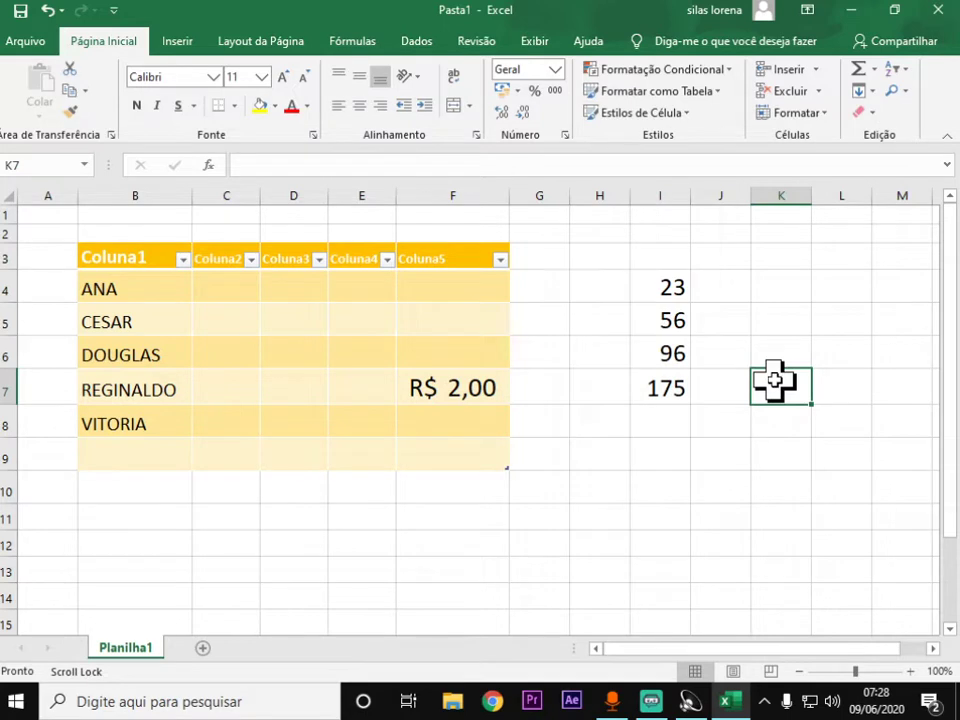
pyautogui.moveTo(671, 282); pyautogui.dragTo(671, 354)
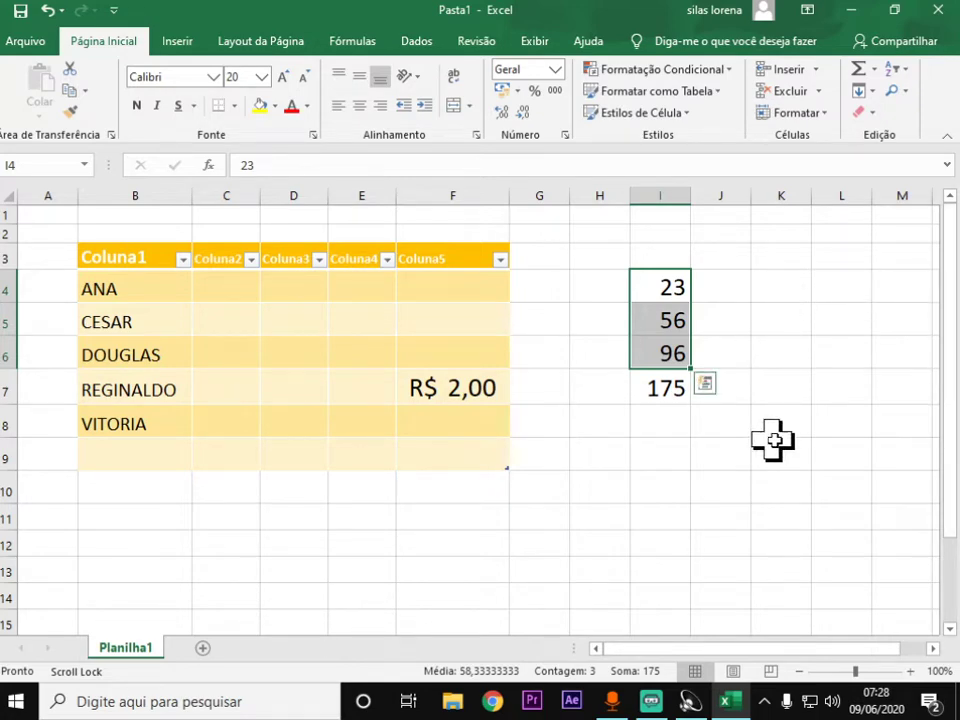
# Increase the font size of the empty range B10:I15 to 20
pyautogui.click(712, 516)
pyautogui.scroll(-4, 513, 502)
pyautogui.scroll(-1, 513, 502)
pyautogui.scroll(2, 484, 491)
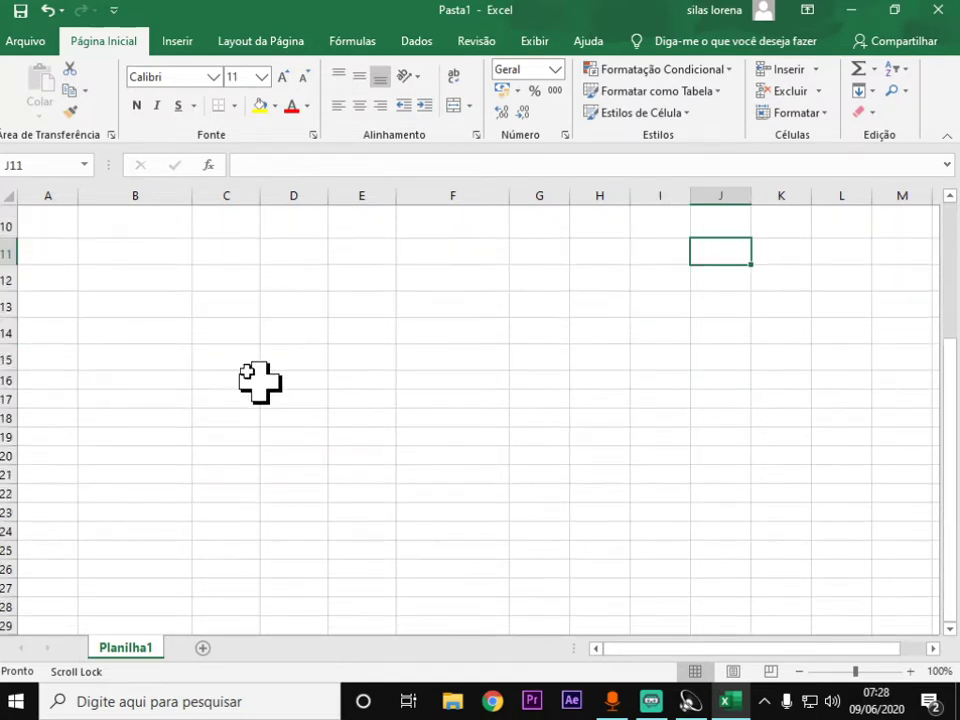
pyautogui.moveTo(167, 227); pyautogui.dragTo(645, 364)
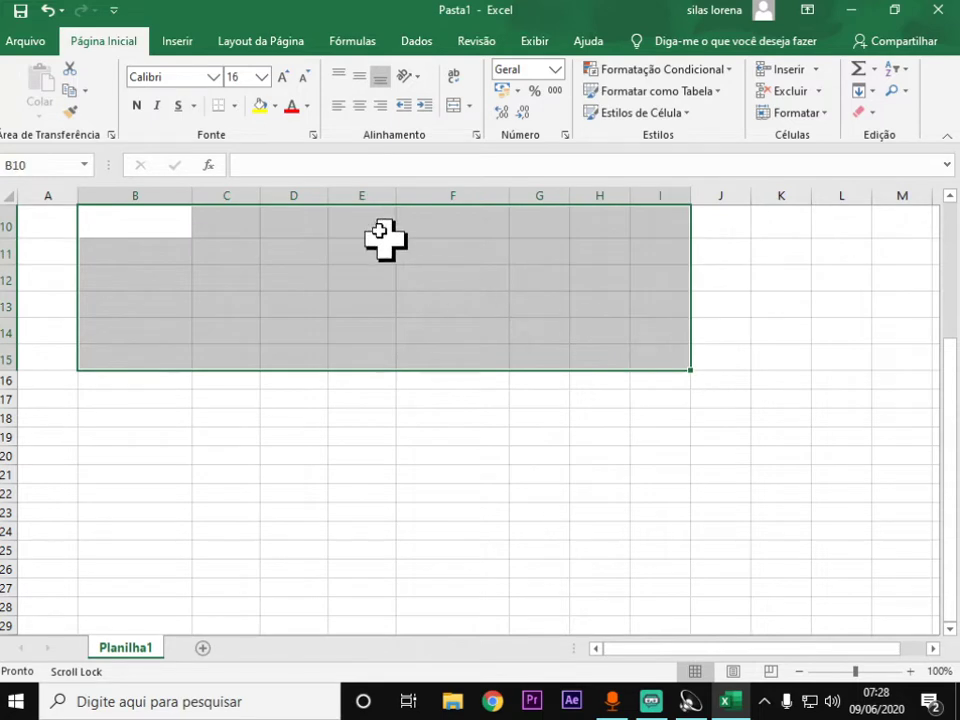
pyautogui.click(284, 78)
pyautogui.click(284, 78)
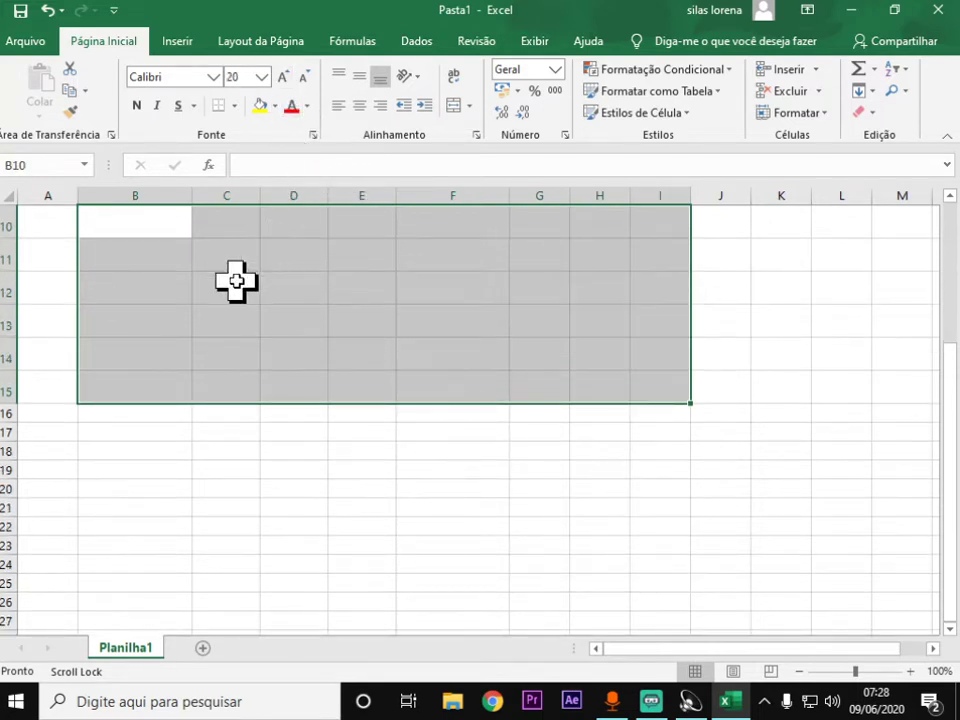
# Enter the product names MAÇÃ in B11 and PERA in B12
pyautogui.click(197, 285)
pyautogui.click(158, 261)
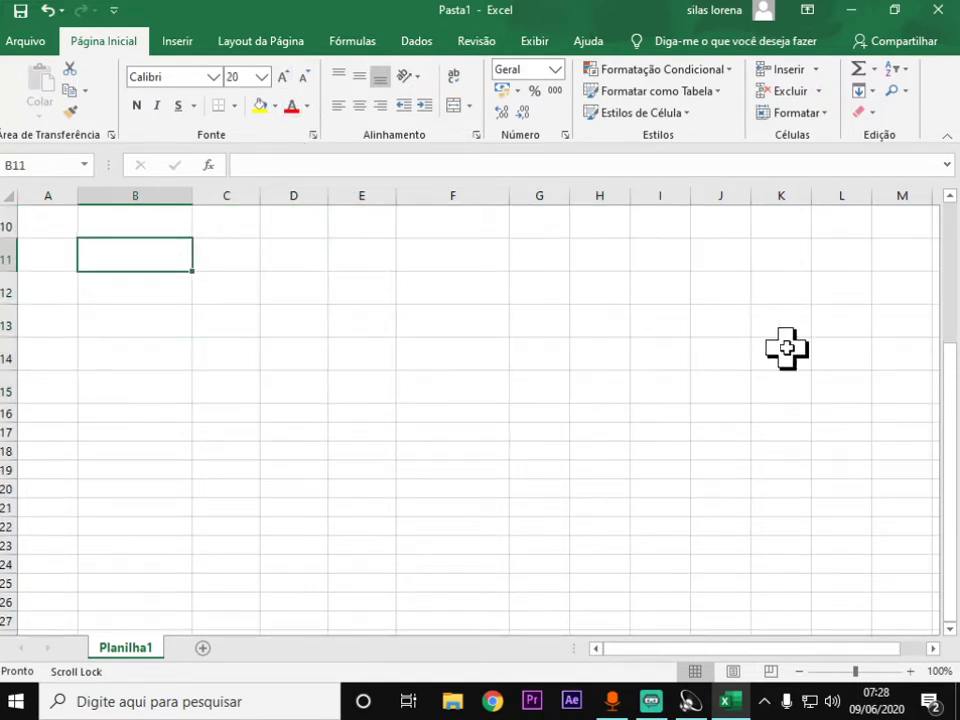
pyautogui.write('5')
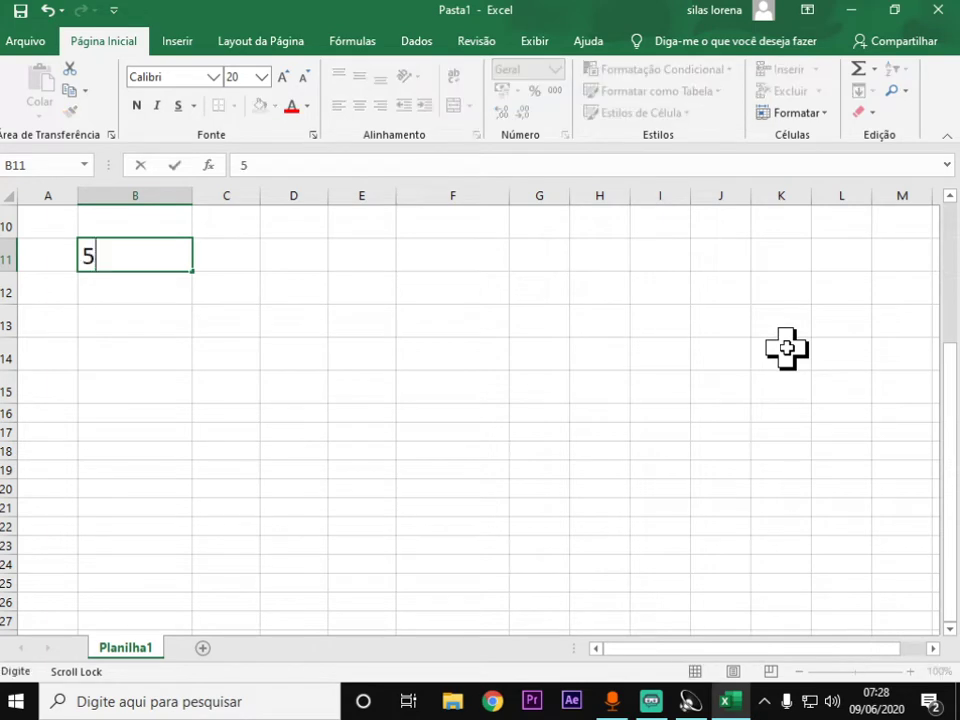
pyautogui.press('BackSpace')
pyautogui.write('MAÇÃ')
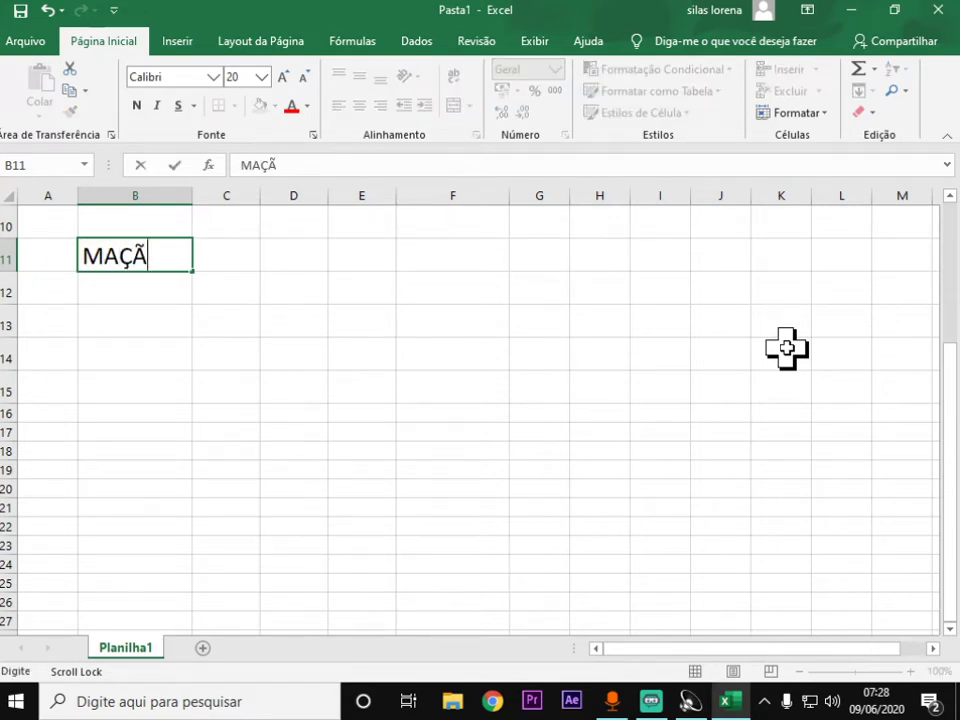
pyautogui.scroll(-1, 787, 348)
pyautogui.write('PER')
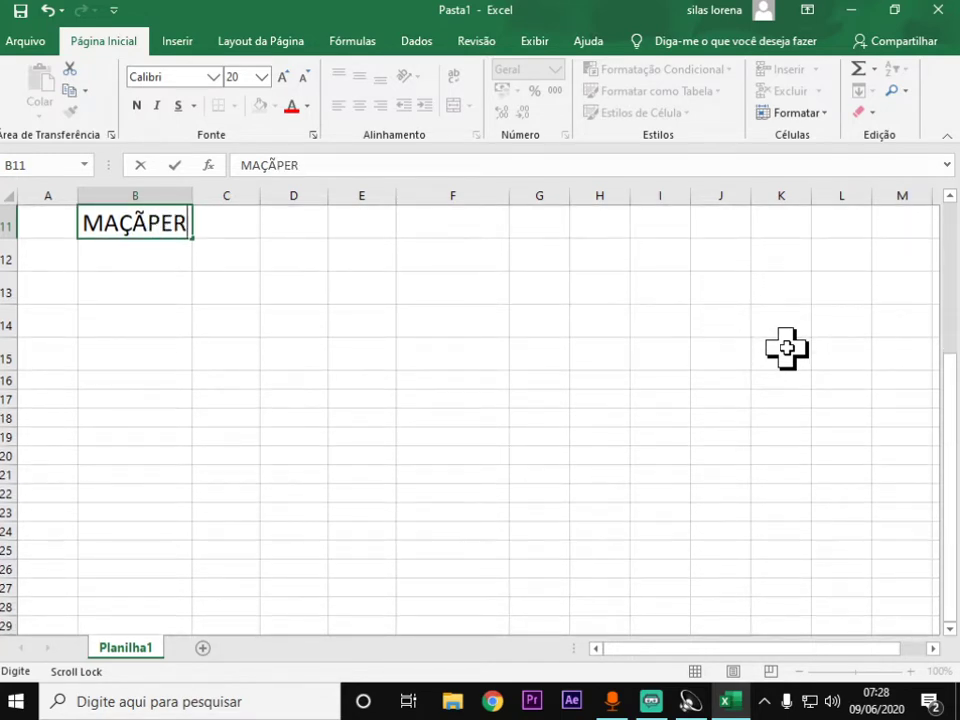
pyautogui.press('BackSpace')
pyautogui.press('BackSpace')
pyautogui.press('BackSpace')
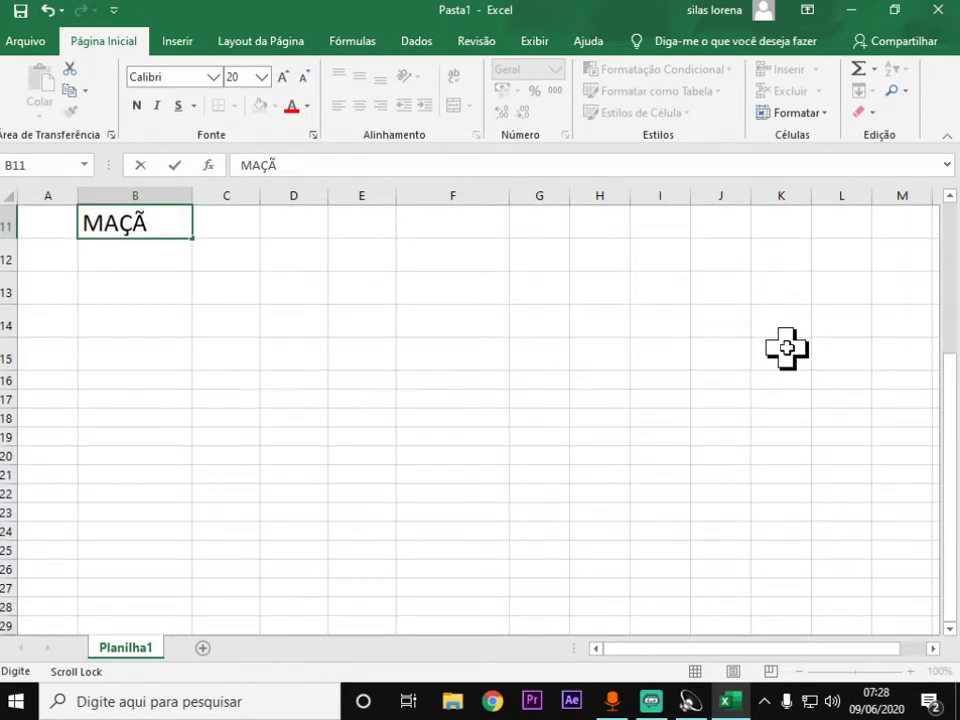
pyautogui.press('Return')
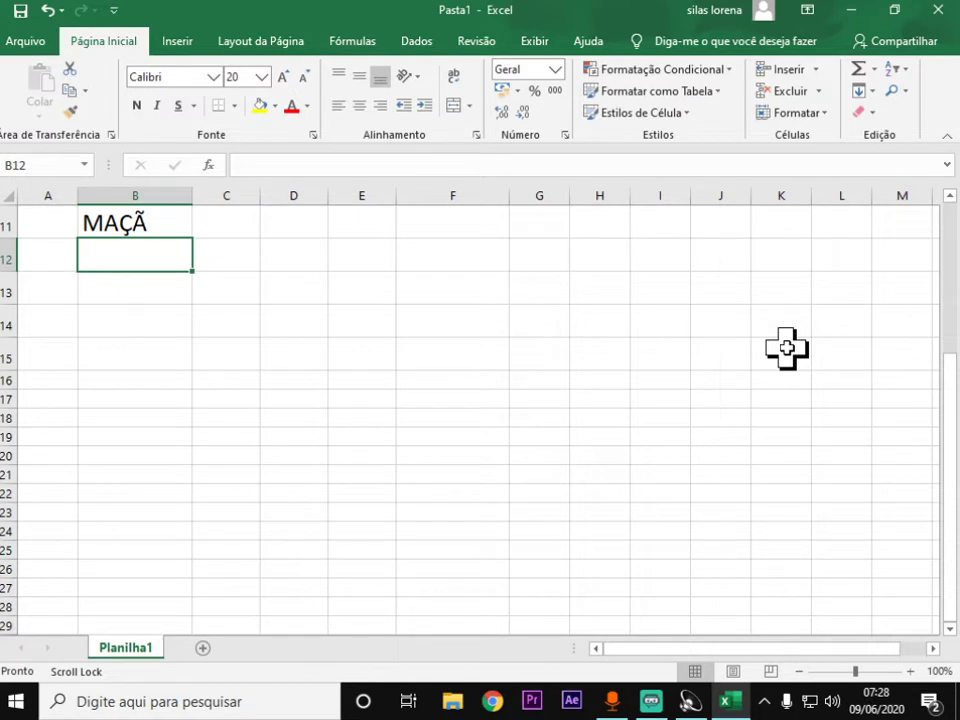
pyautogui.write('PERA')
pyautogui.scroll(1, 787, 348)
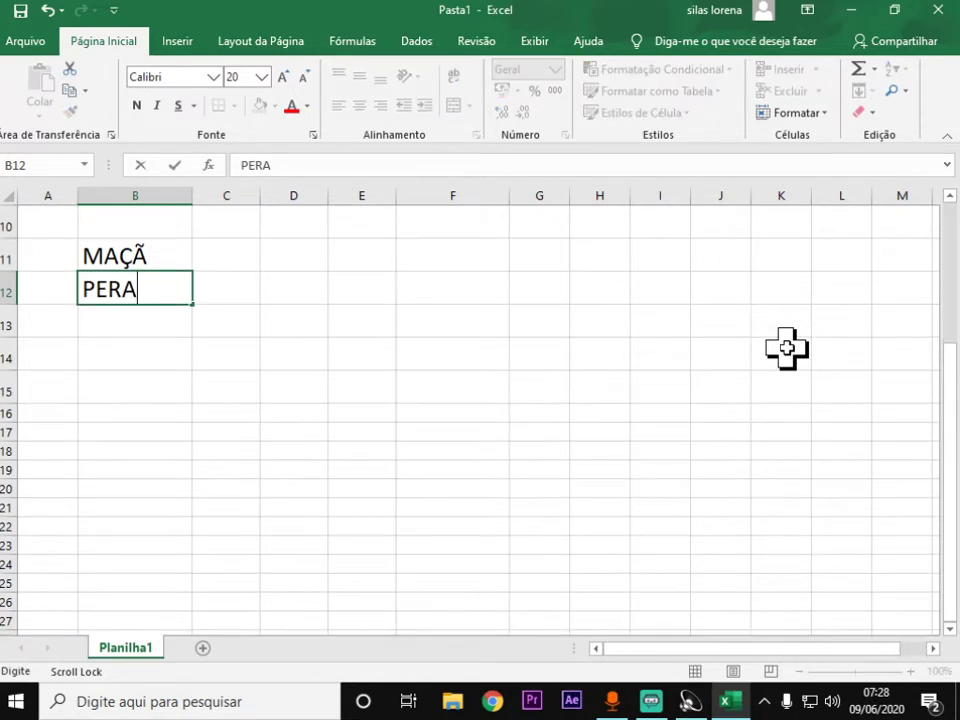
# Enter the quantities 20 for MAÇÃ in C11 and 10 for PERA in C12
pyautogui.click(242, 250)
pyautogui.write('20')
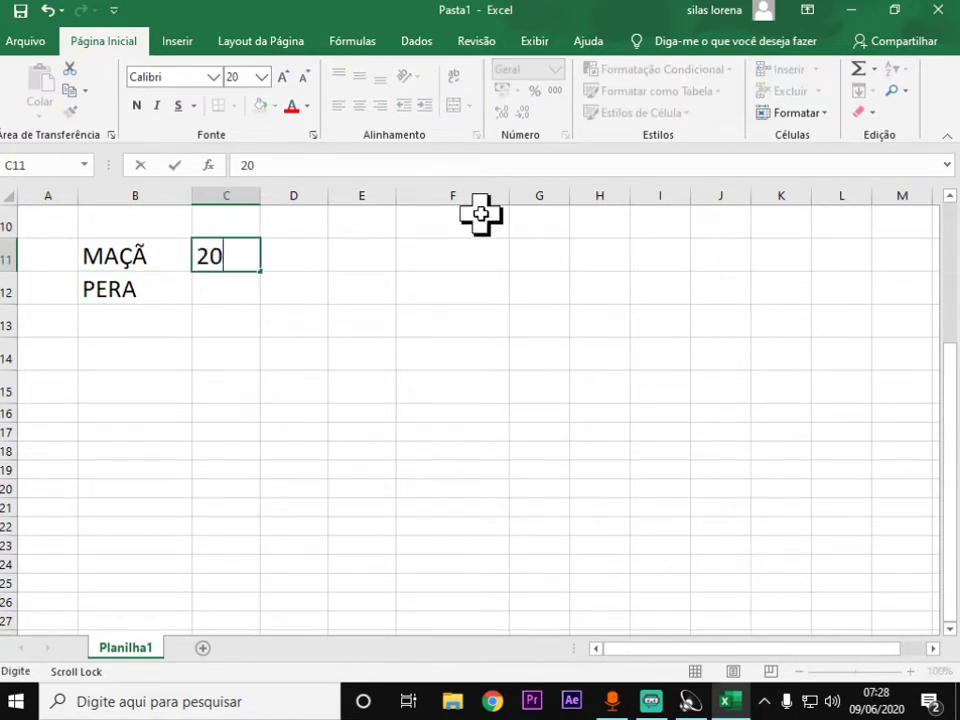
pyautogui.press('Return')
pyautogui.write('10')
pyautogui.press('Return')
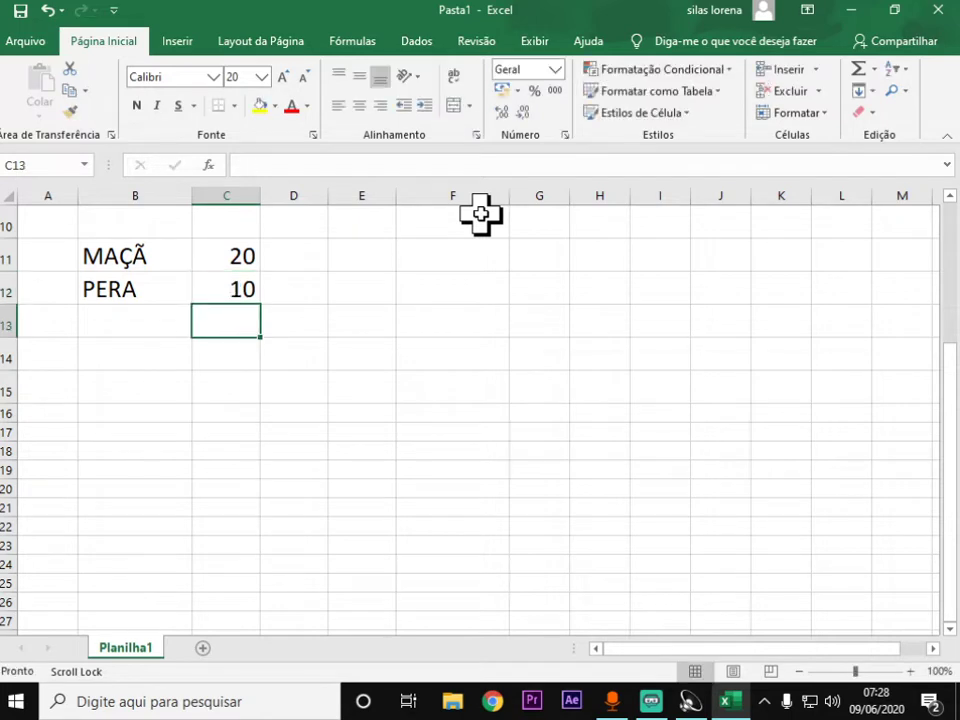
# Enter the unit prices 1,20 for MAÇÃ in D11 and 1,80 for PERA in D12
pyautogui.scroll(1, 480, 213)
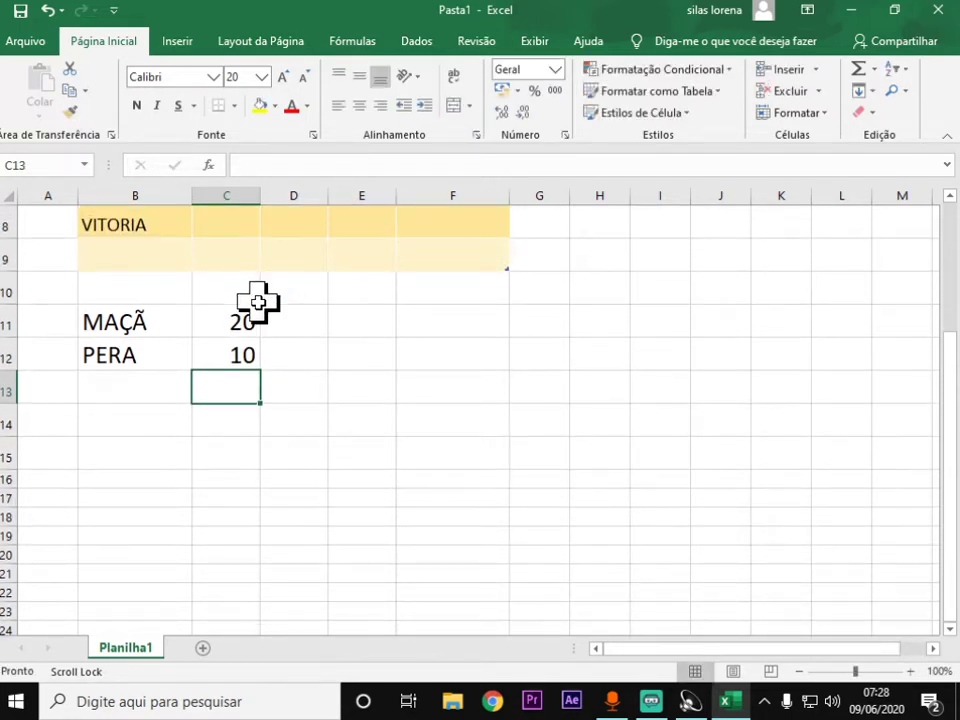
pyautogui.click(288, 325)
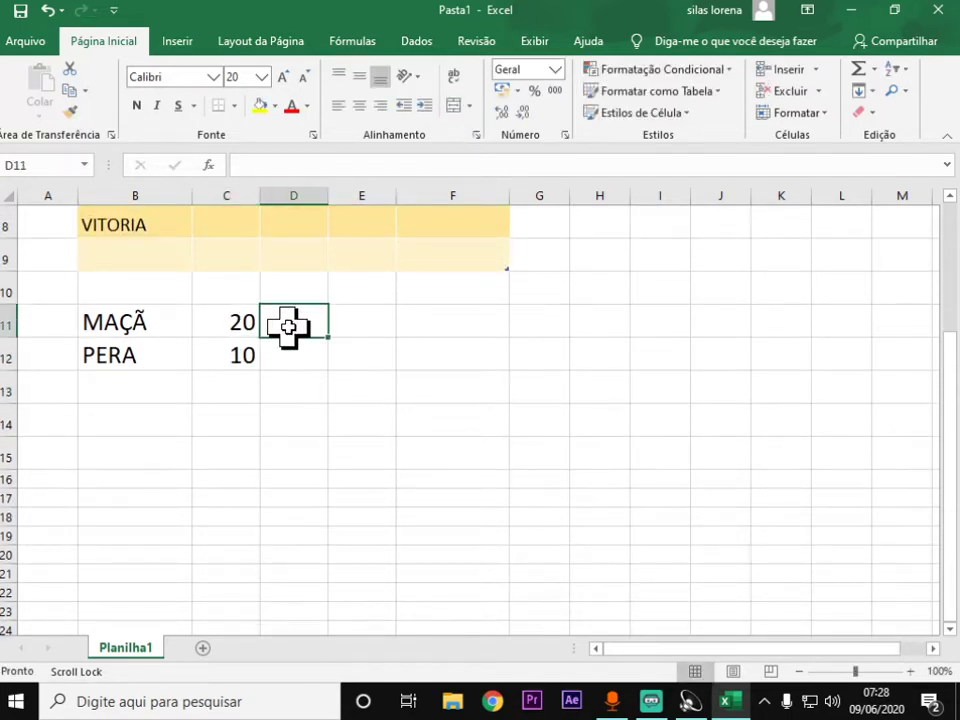
pyautogui.write('1,20')
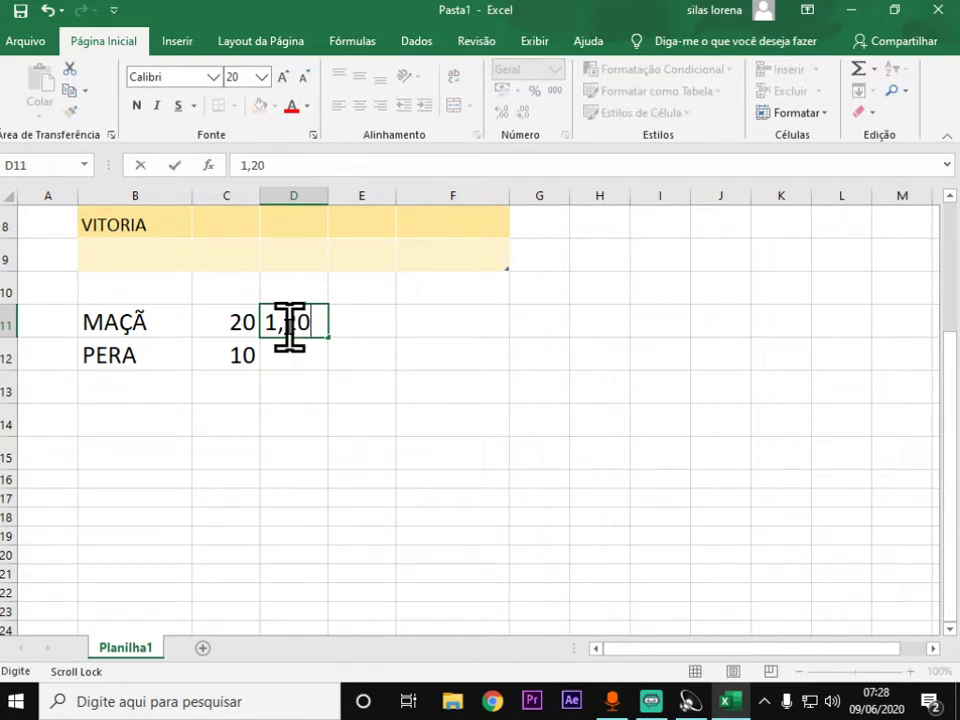
pyautogui.press('Return')
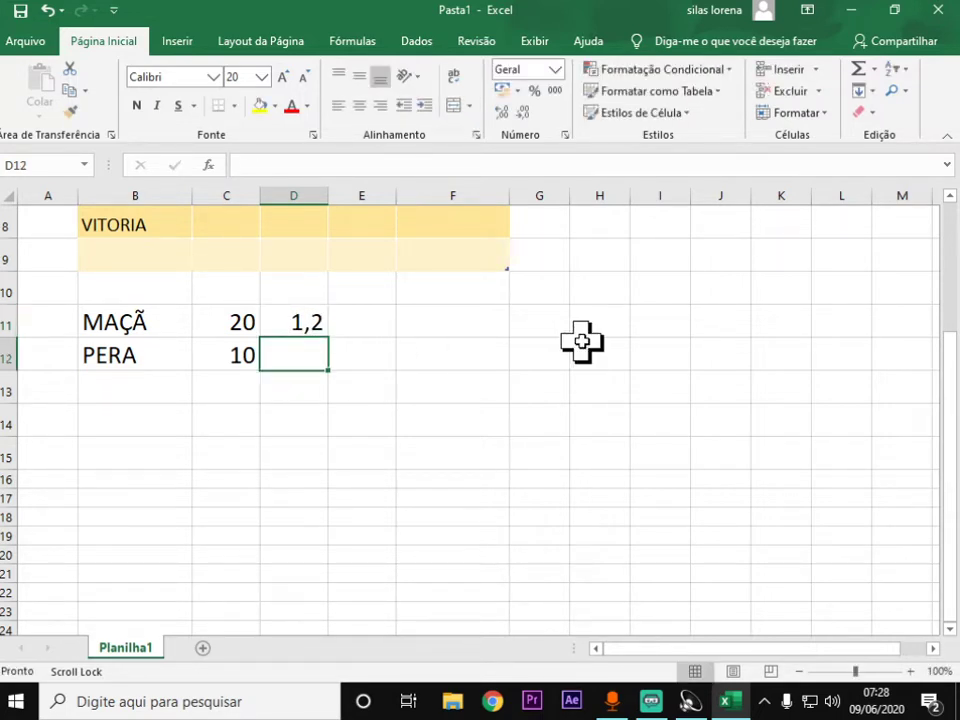
pyautogui.write('1,80')
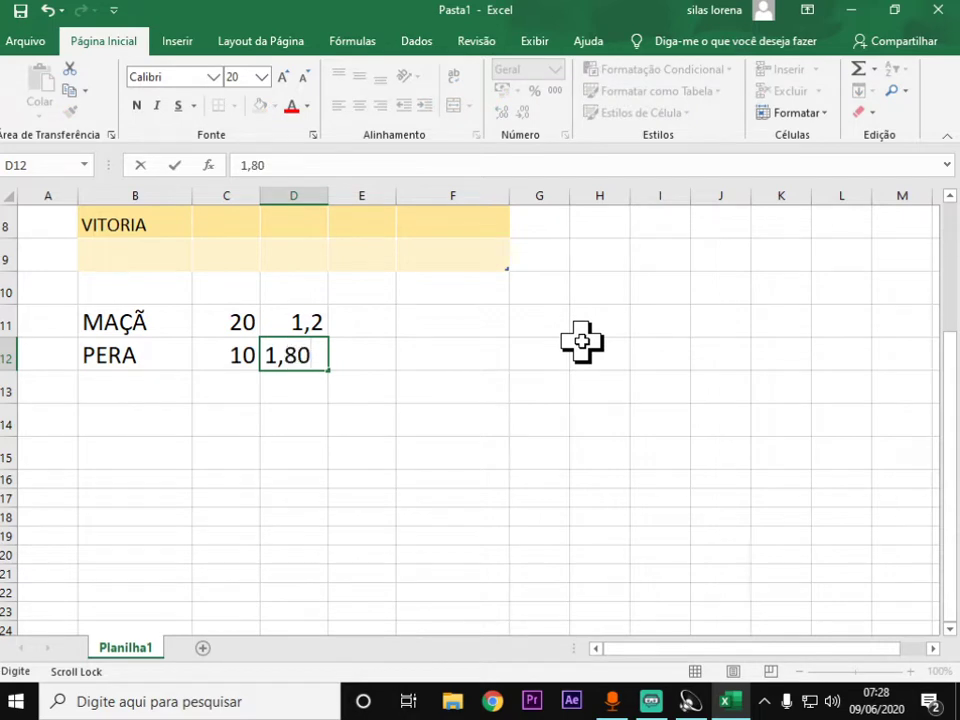
pyautogui.press('Return')
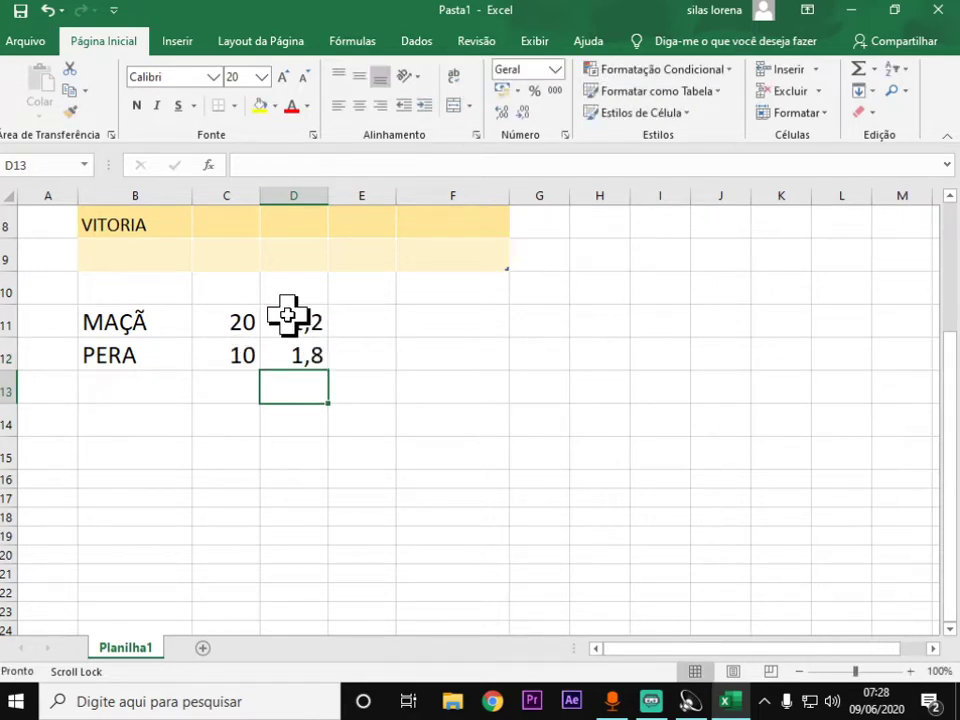
# Apply the R$ accounting format to the prices in D11:D12 and widen column D to fit them
pyautogui.moveTo(300, 321); pyautogui.dragTo(300, 349)
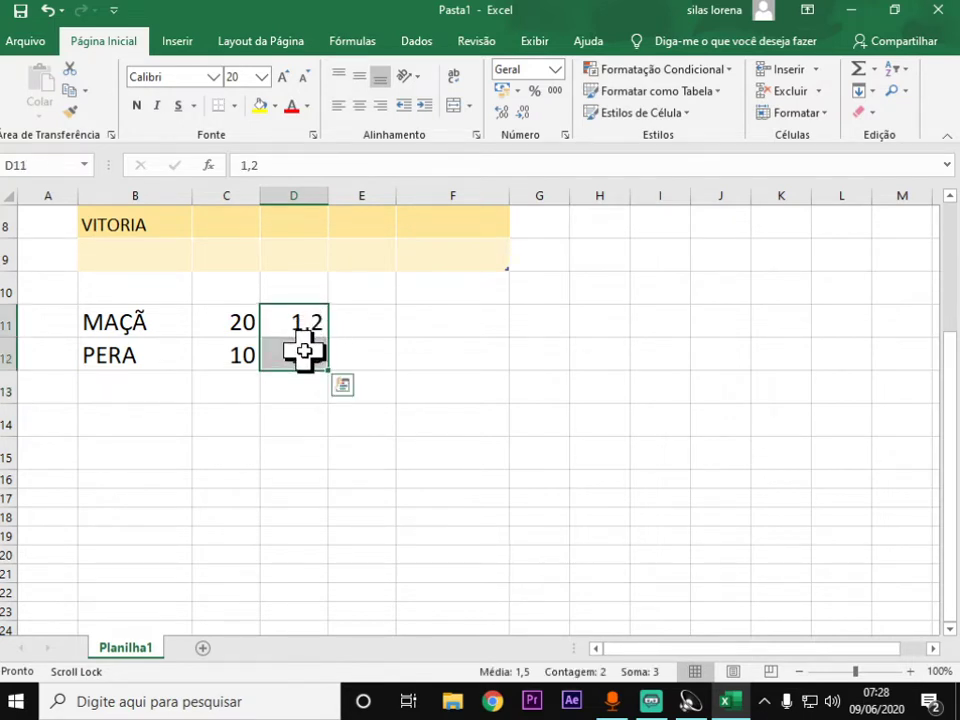
pyautogui.click(503, 91)
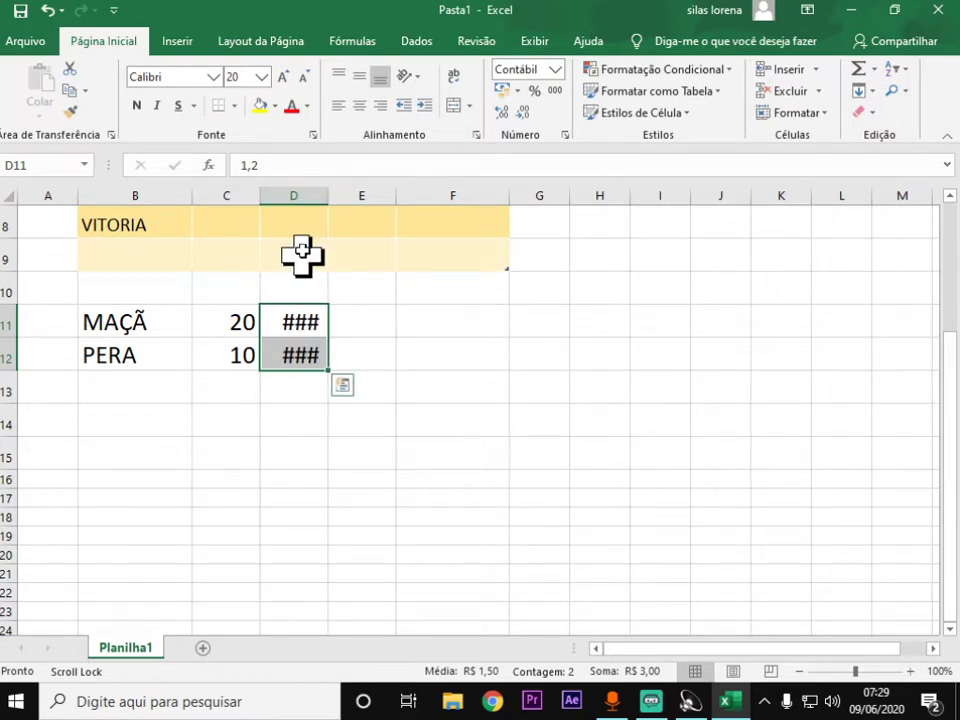
pyautogui.moveTo(327, 203); pyautogui.dragTo(372, 203)
pyautogui.click(422, 321)
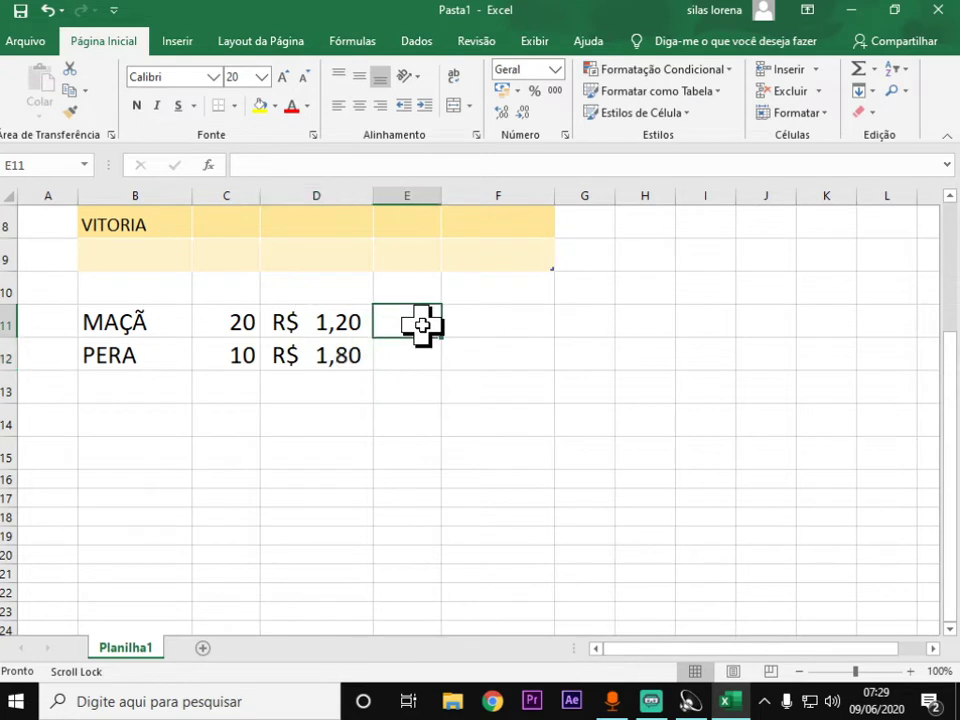
# Calculate the MAÇÃ total in E11 by multiplying quantity by unit price with the formula =C11*D11
pyautogui.click(325, 317)
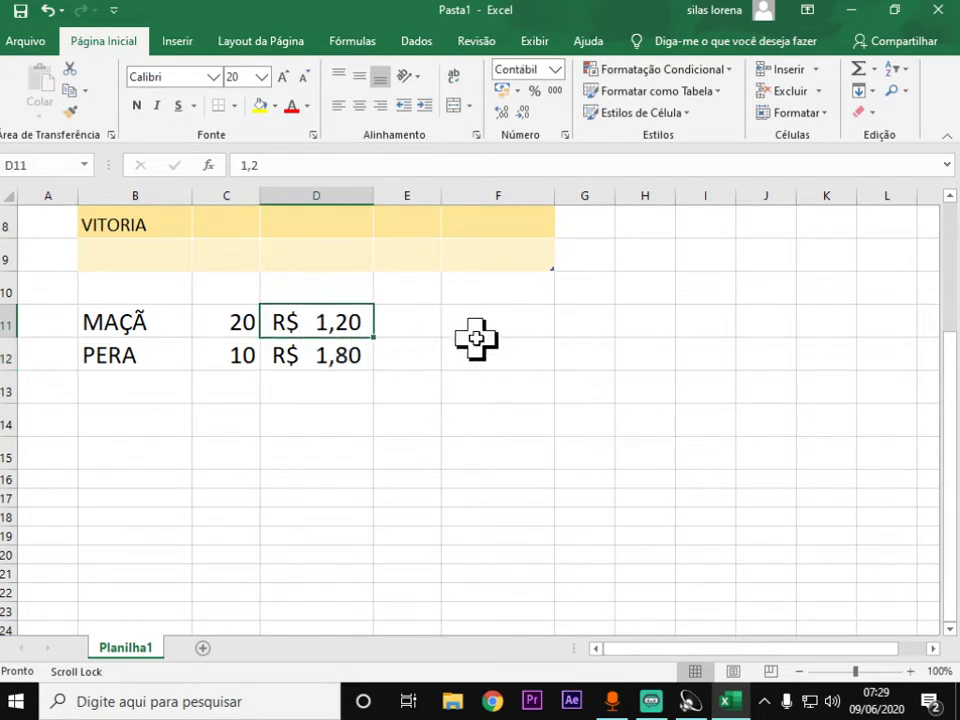
pyautogui.click(323, 355)
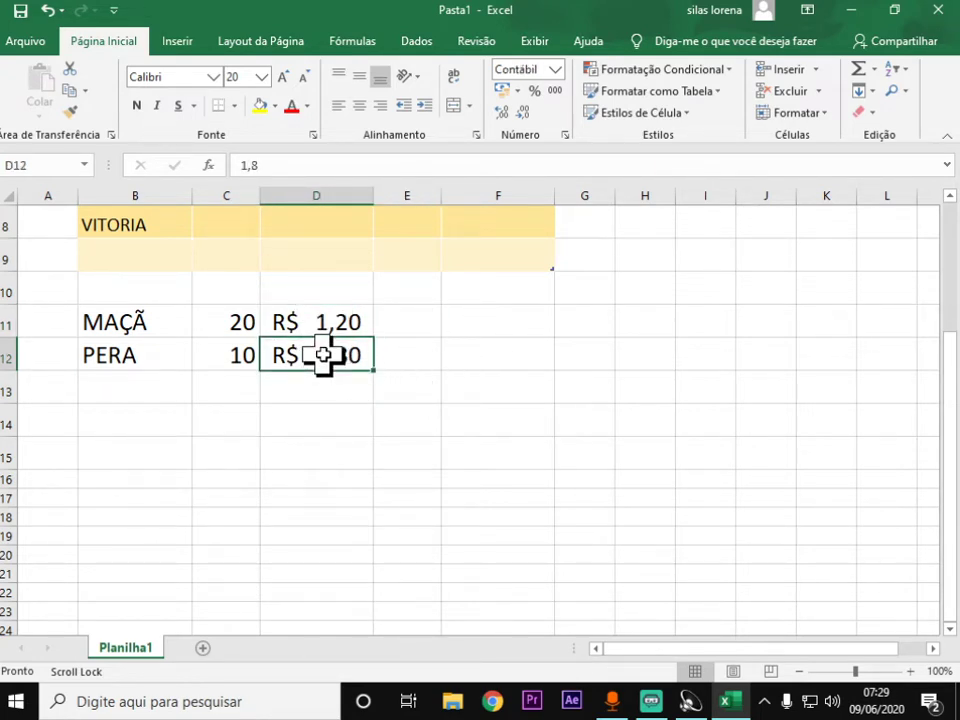
pyautogui.click(238, 326)
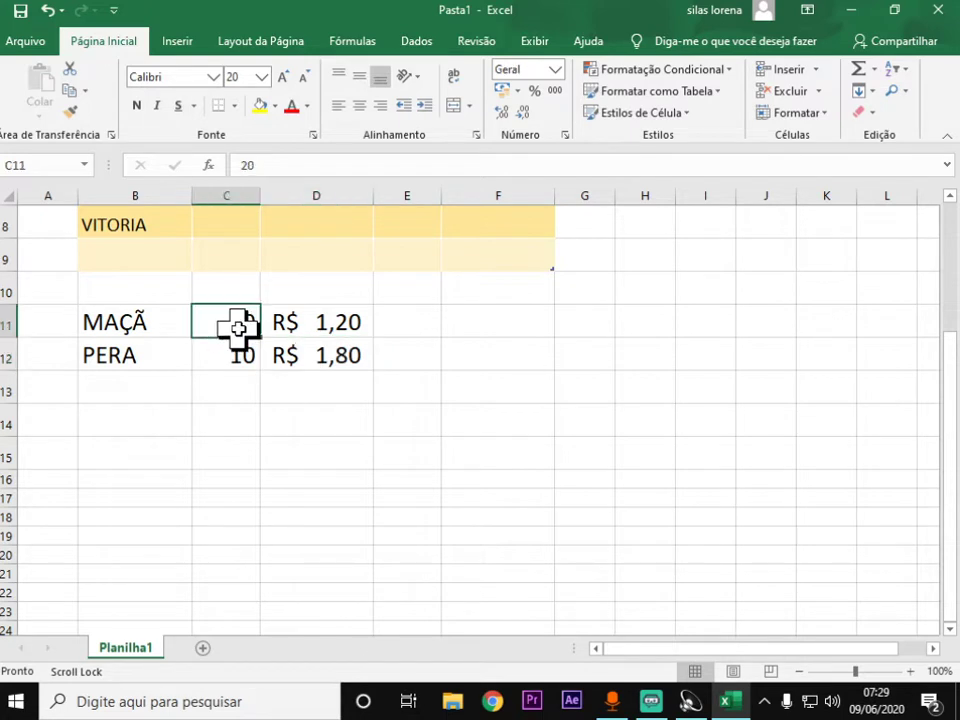
pyautogui.click(403, 320)
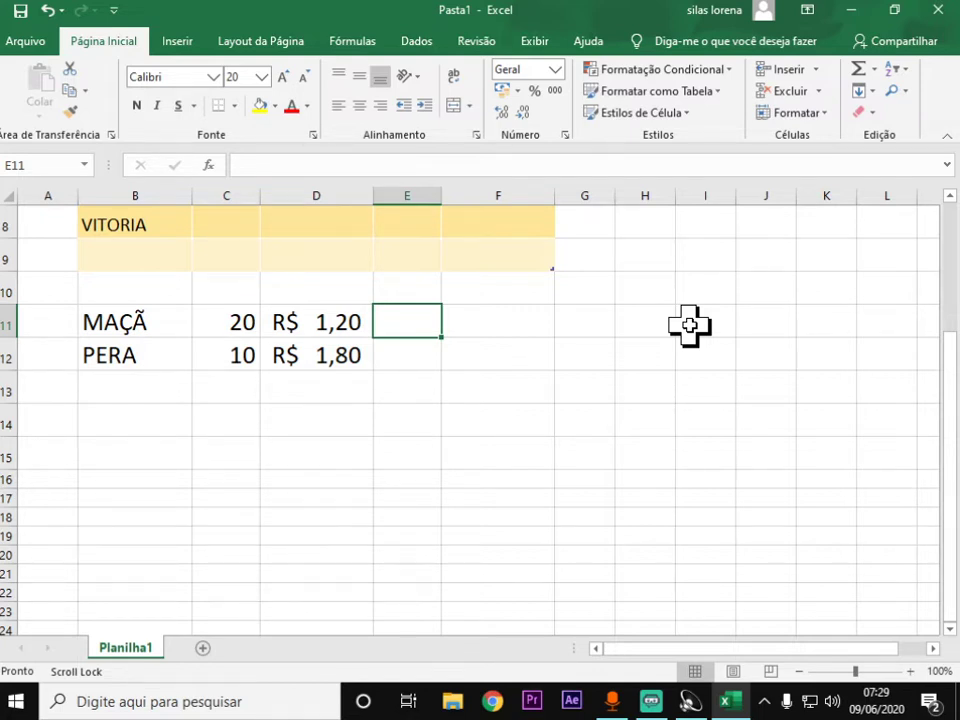
pyautogui.write('=')
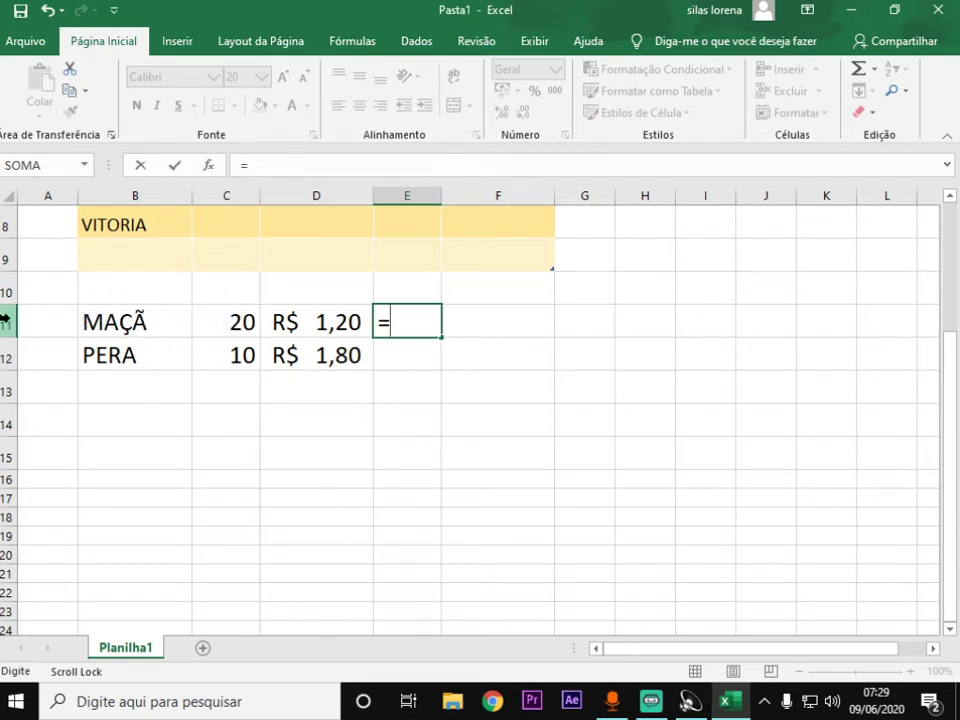
pyautogui.click(230, 319)
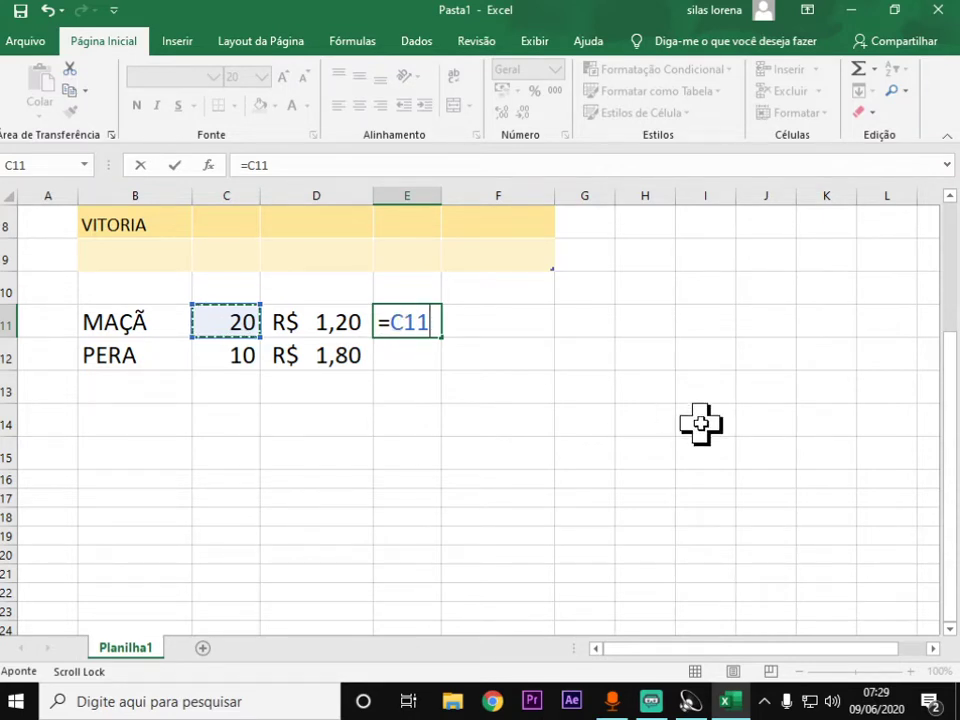
pyautogui.write('*')
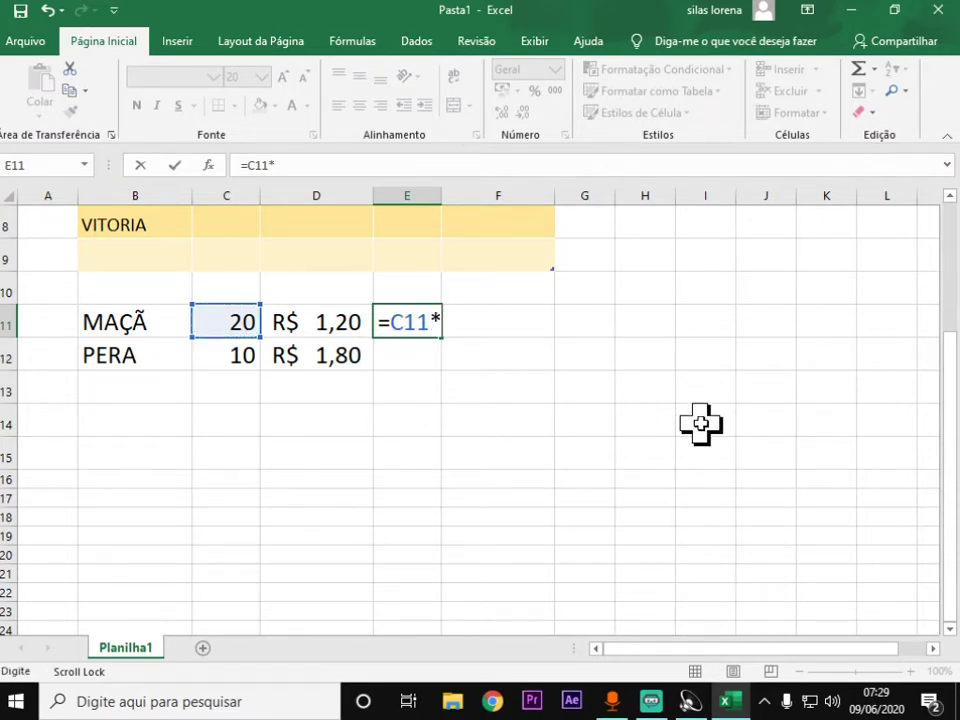
pyautogui.click(307, 322)
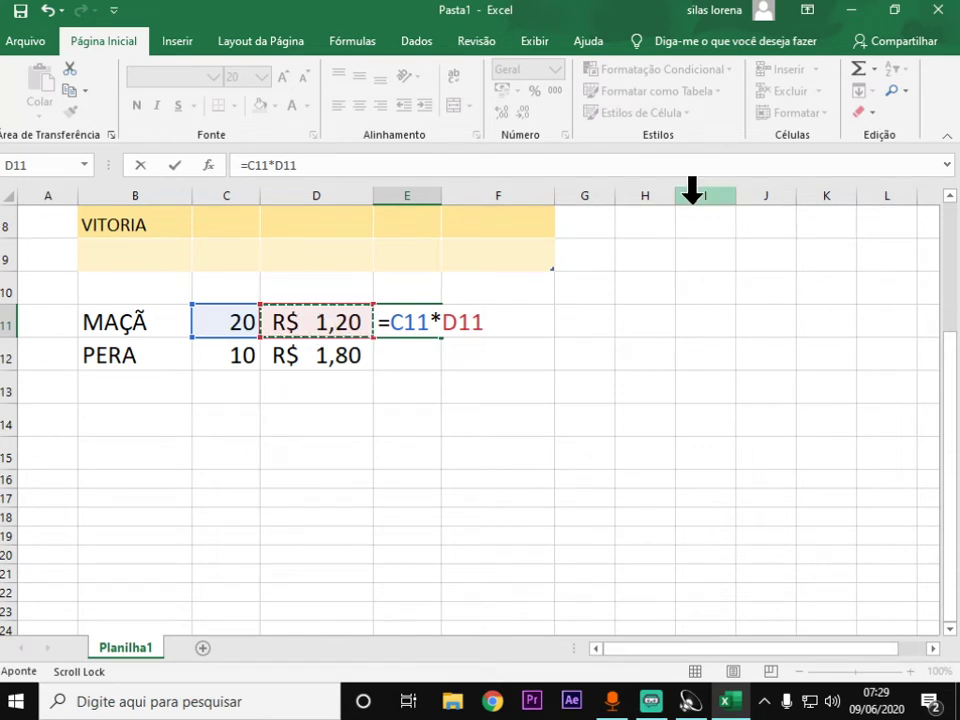
pyautogui.press('Return')
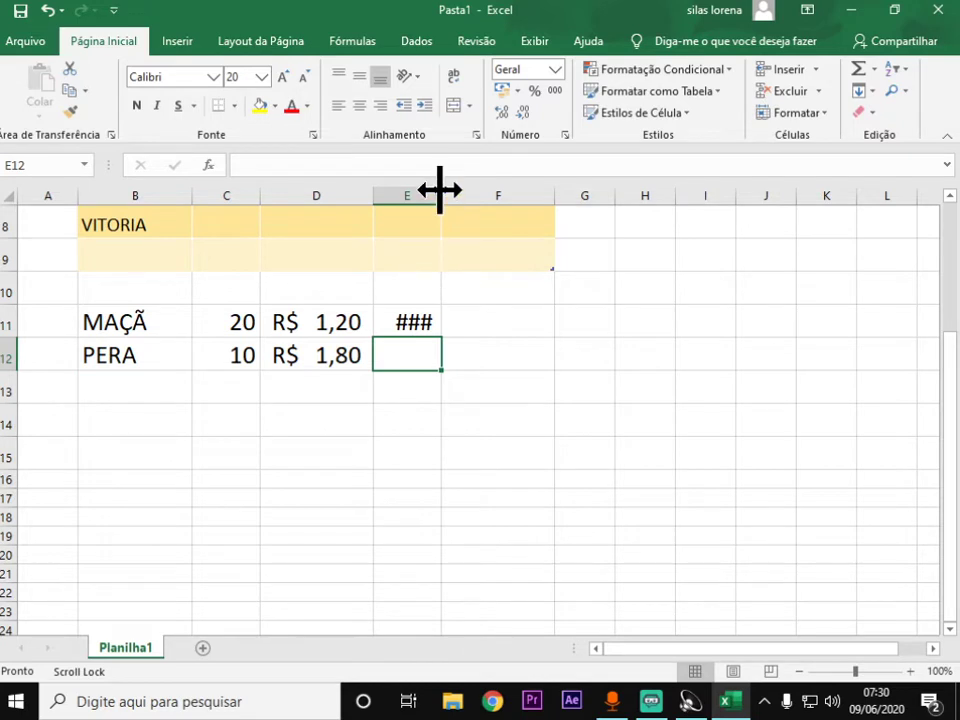
# Widen column E to fit the total and fill the E11 formula down to E12 for PERA
pyautogui.moveTo(440, 190); pyautogui.dragTo(489, 201)
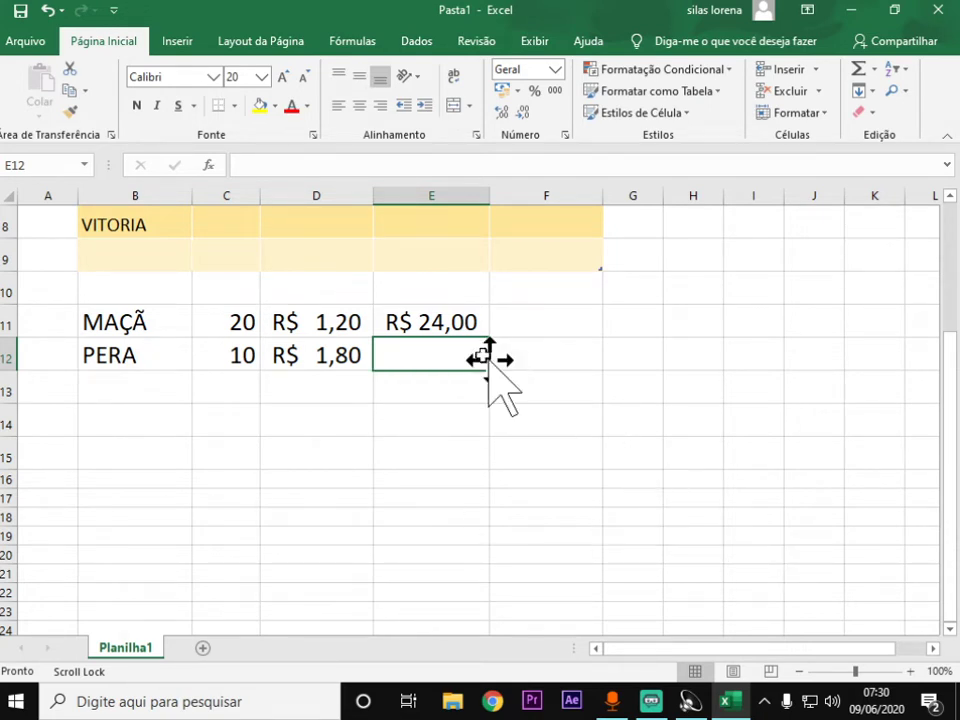
pyautogui.click(437, 320)
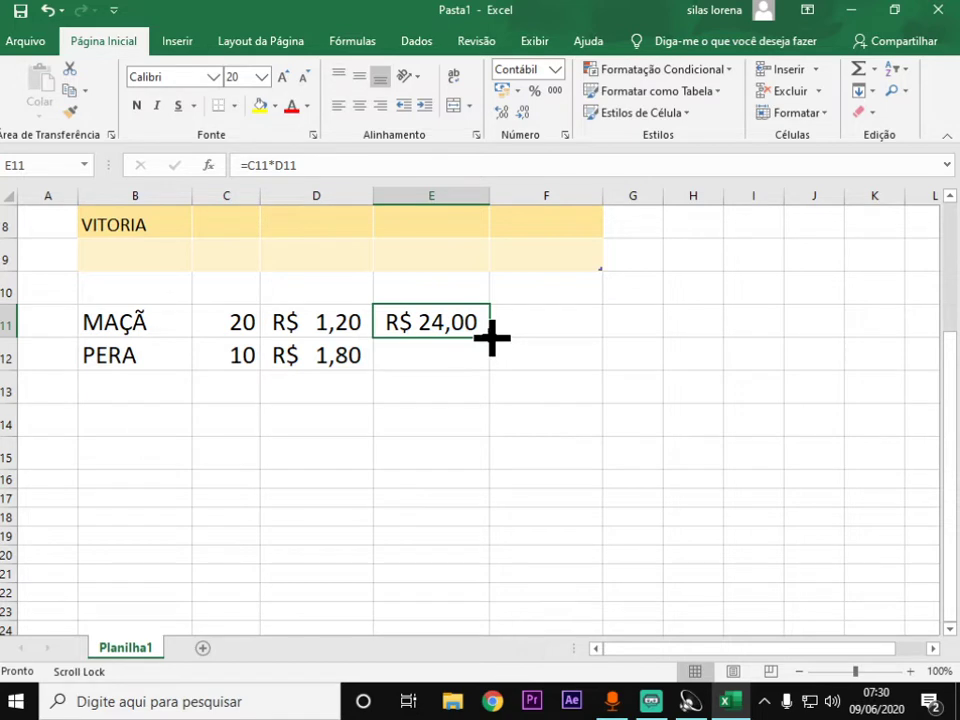
pyautogui.moveTo(491, 338); pyautogui.dragTo(494, 370)
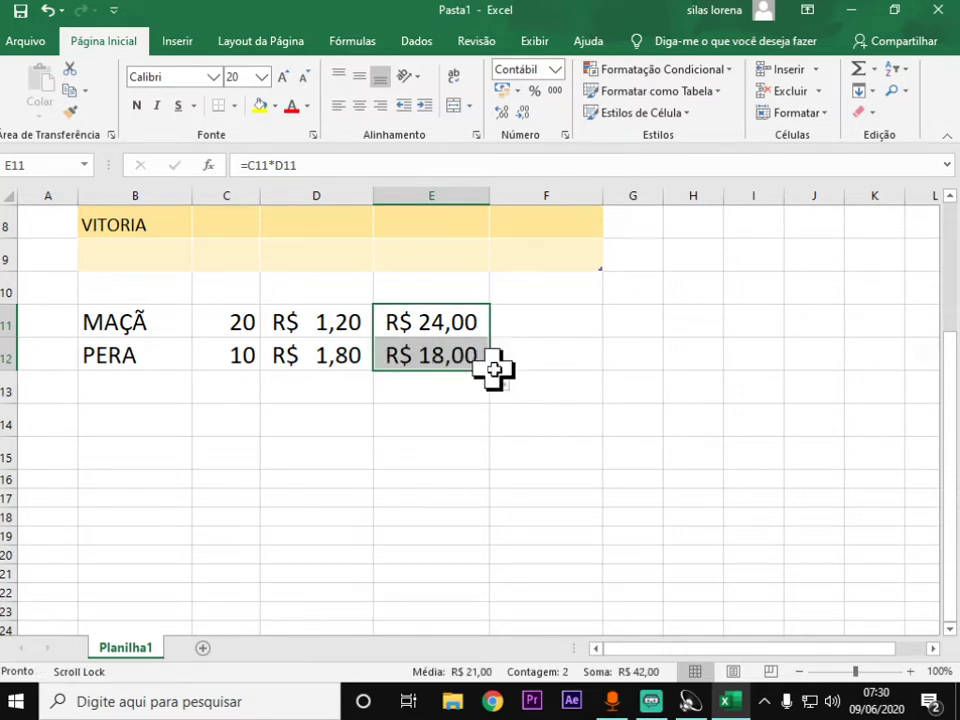
pyautogui.click(571, 410)
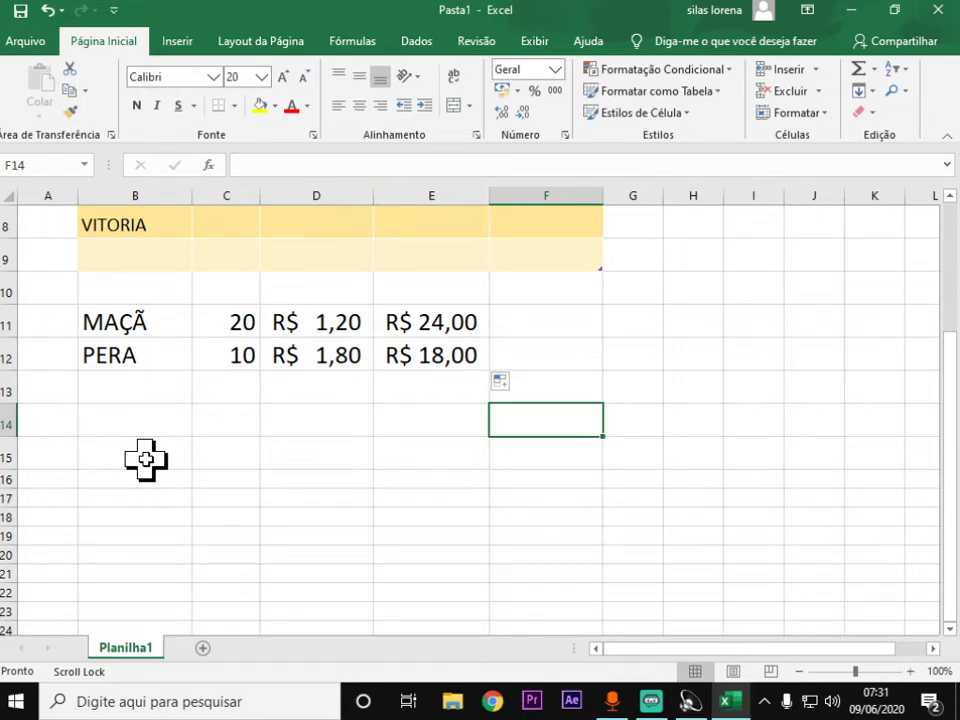
# Close the Pasta1 workbook without saving it
pyautogui.click(894, 10)
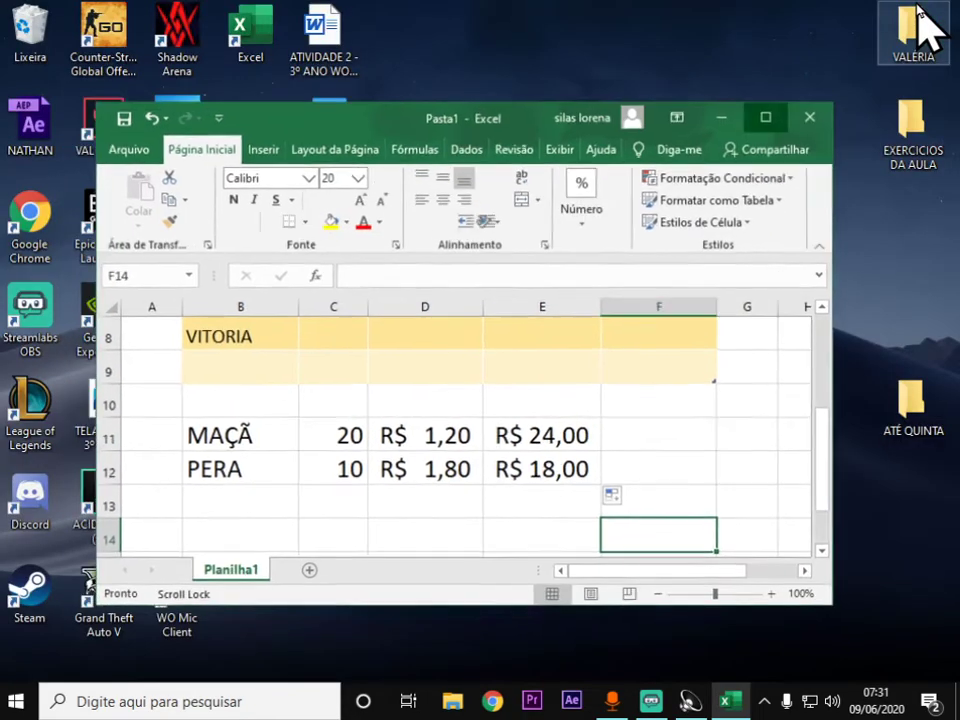
pyautogui.click(767, 127)
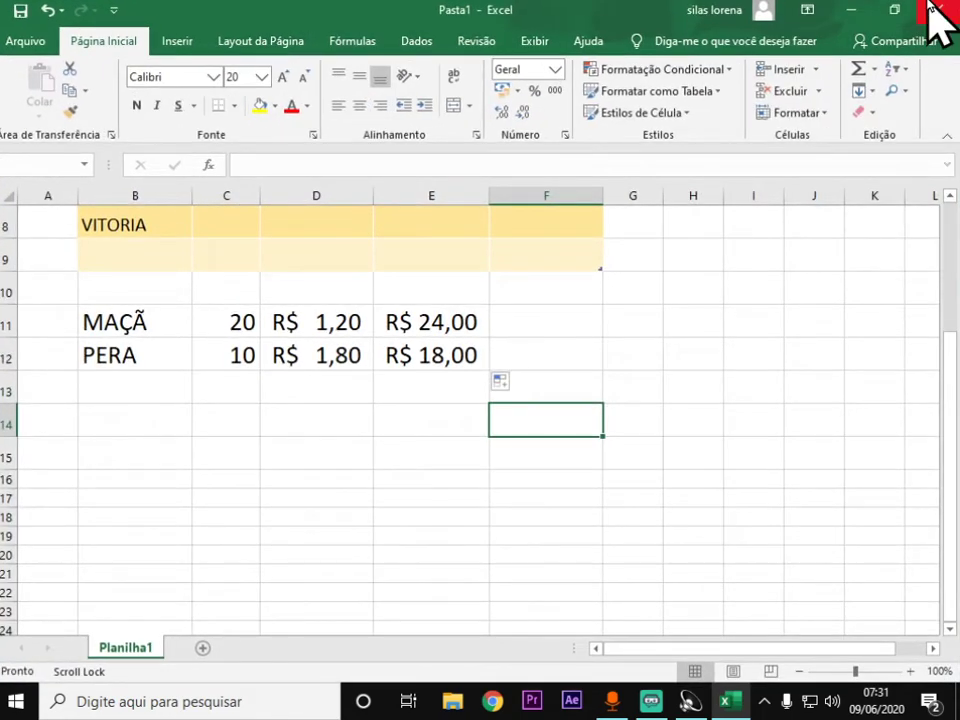
pyautogui.click(938, 10)
pyautogui.click(540, 462)
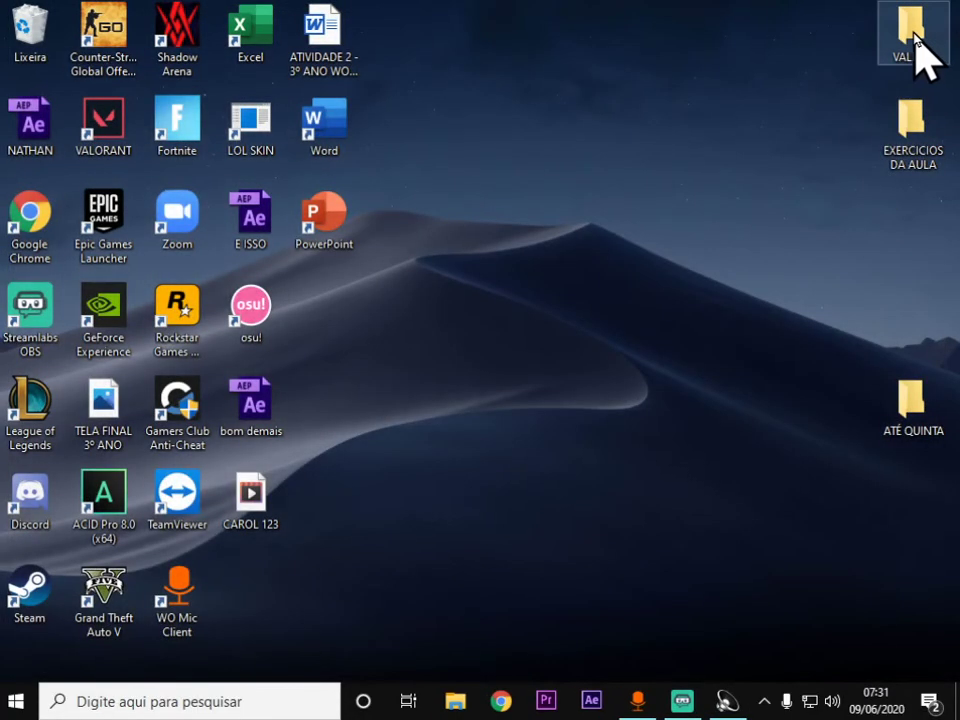
# Open the workbook Folha de Pagamento - 5º ano from the EXERCICIOS DA AULA folder on the desktop
pyautogui.doubleClick(912, 30)
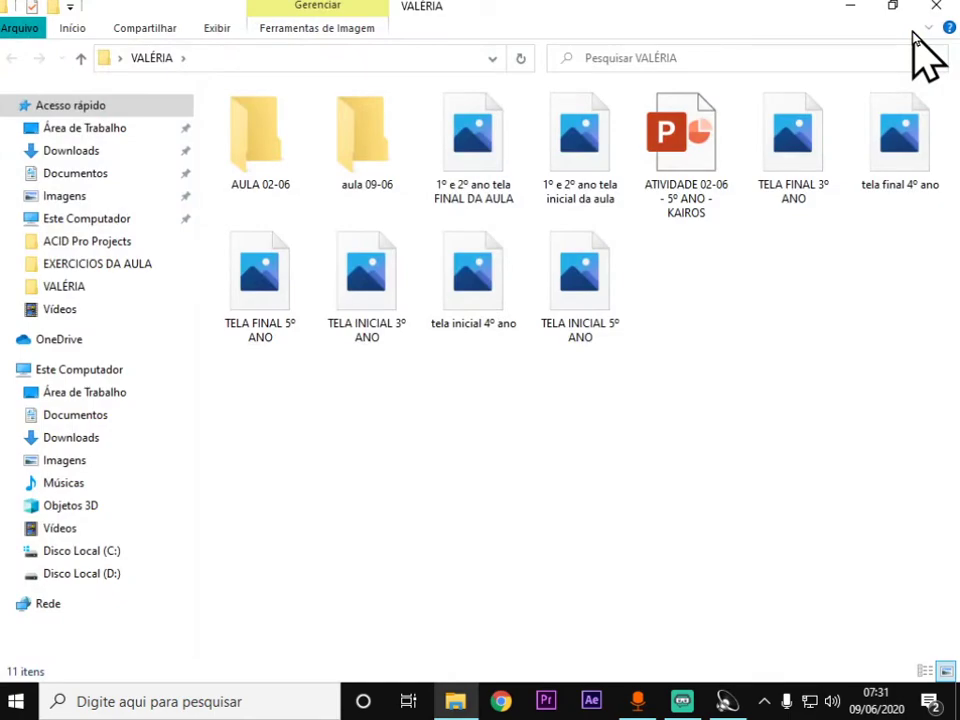
pyautogui.click(937, 8)
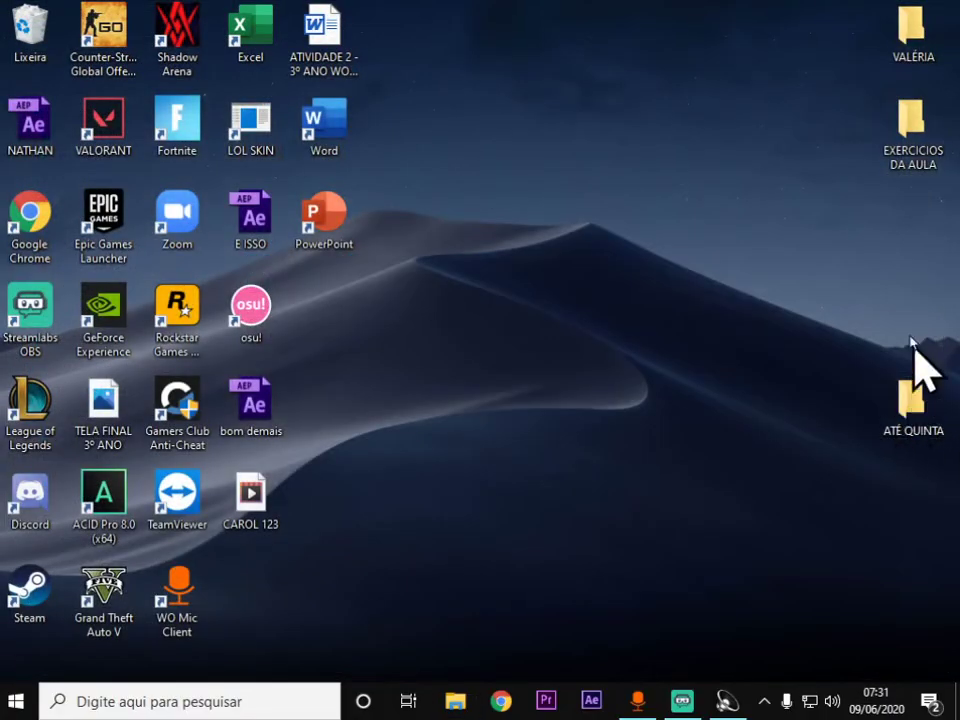
pyautogui.doubleClick(912, 125)
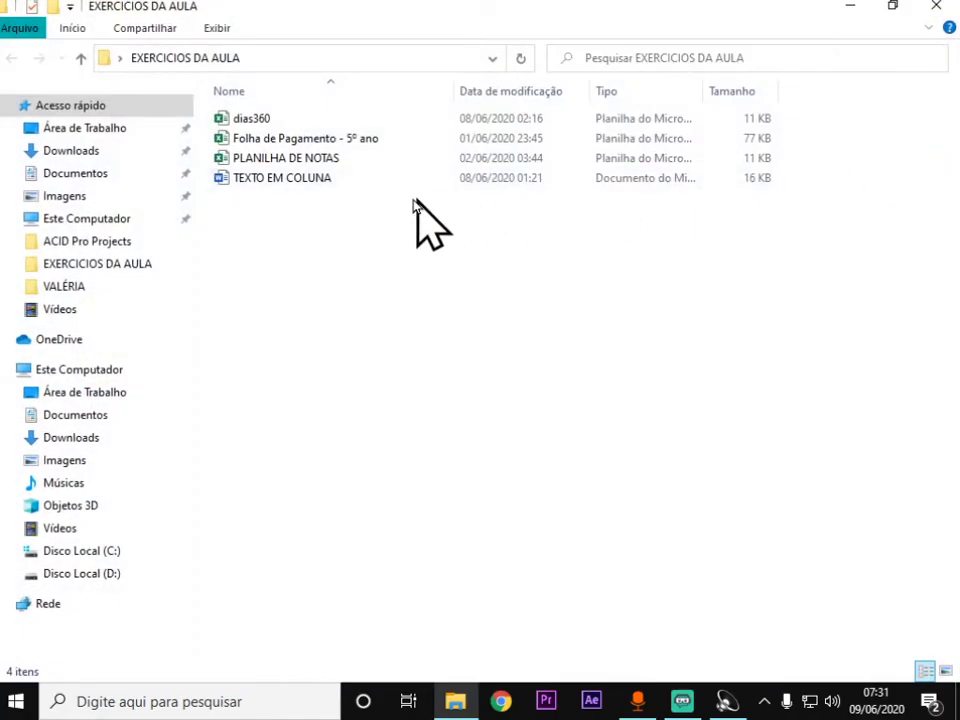
pyautogui.doubleClick(317, 137)
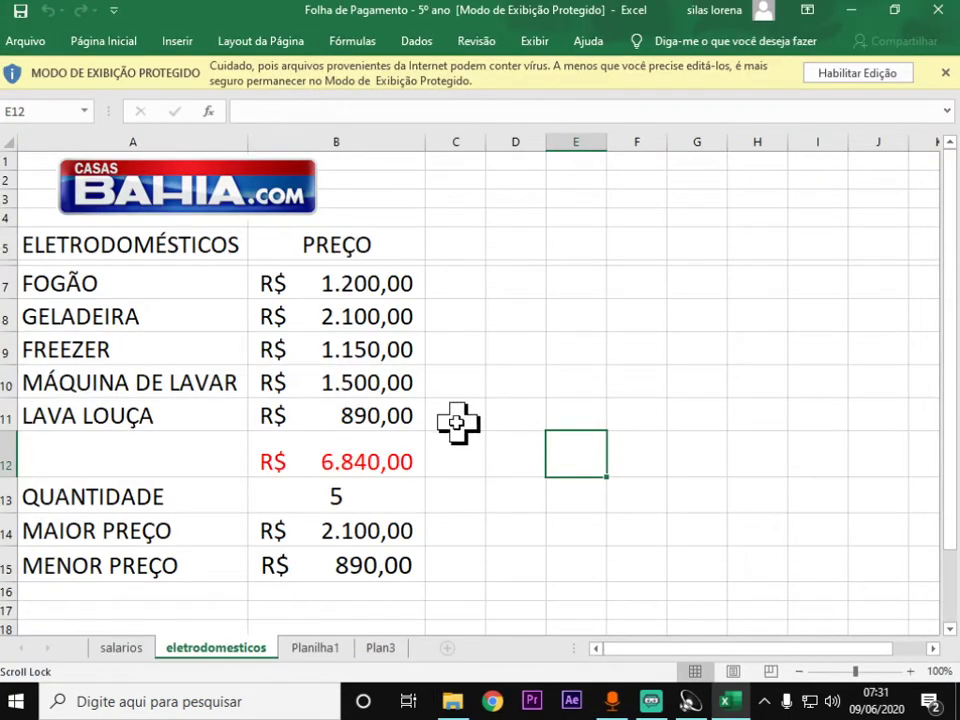
# Examine the formulas behind MAIOR PREÇO, MENOR PREÇO and QUANTIDADE on the eletrodomesticos sheet
pyautogui.click(83, 538)
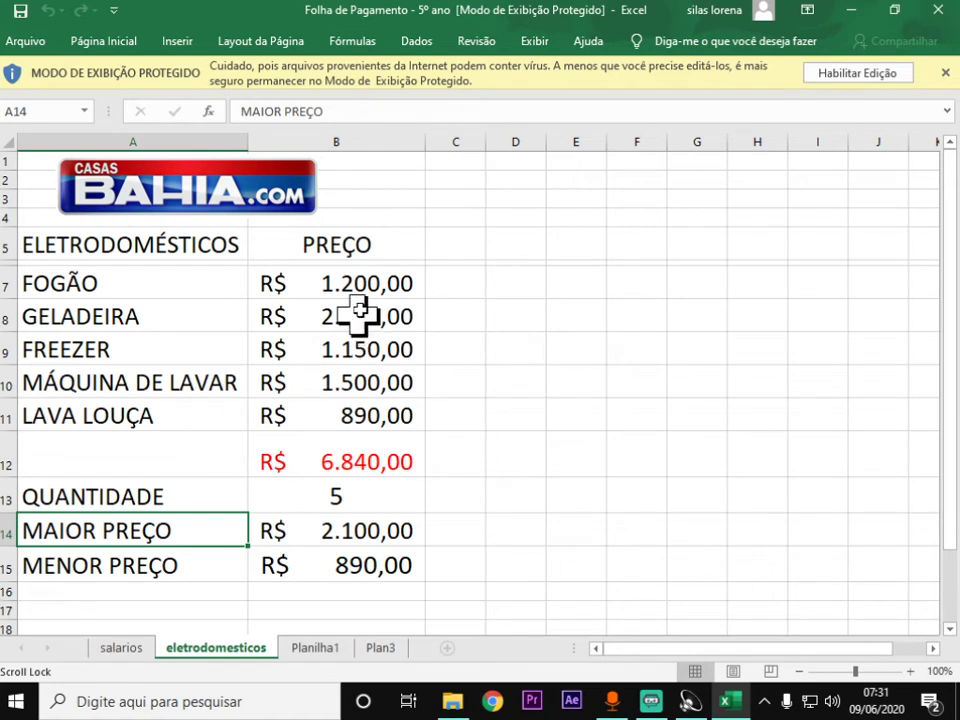
pyautogui.click(366, 530)
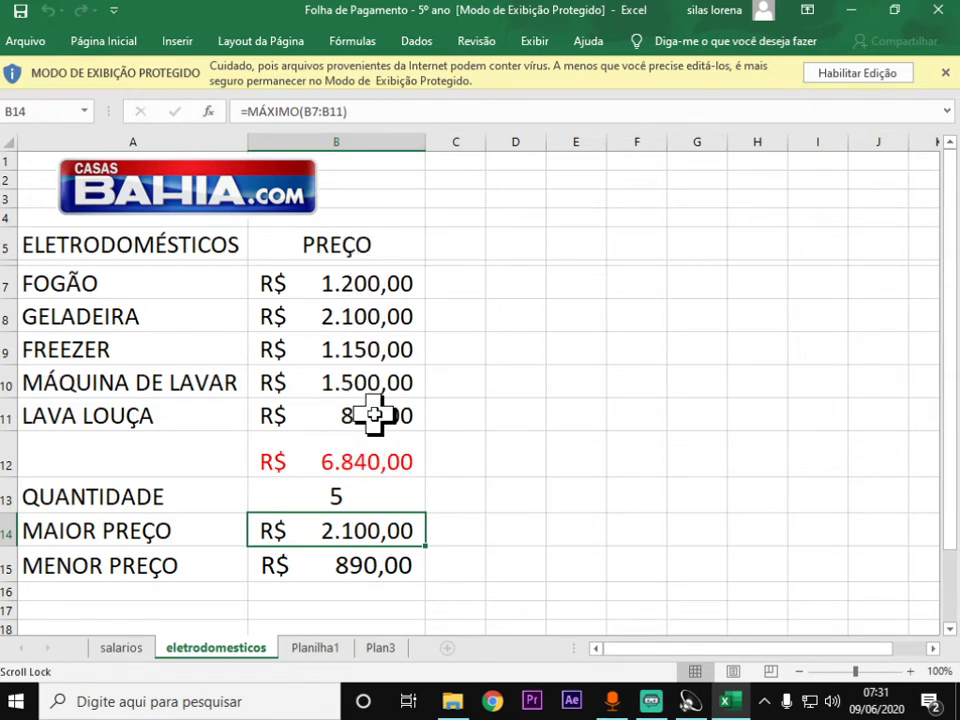
pyautogui.click(304, 567)
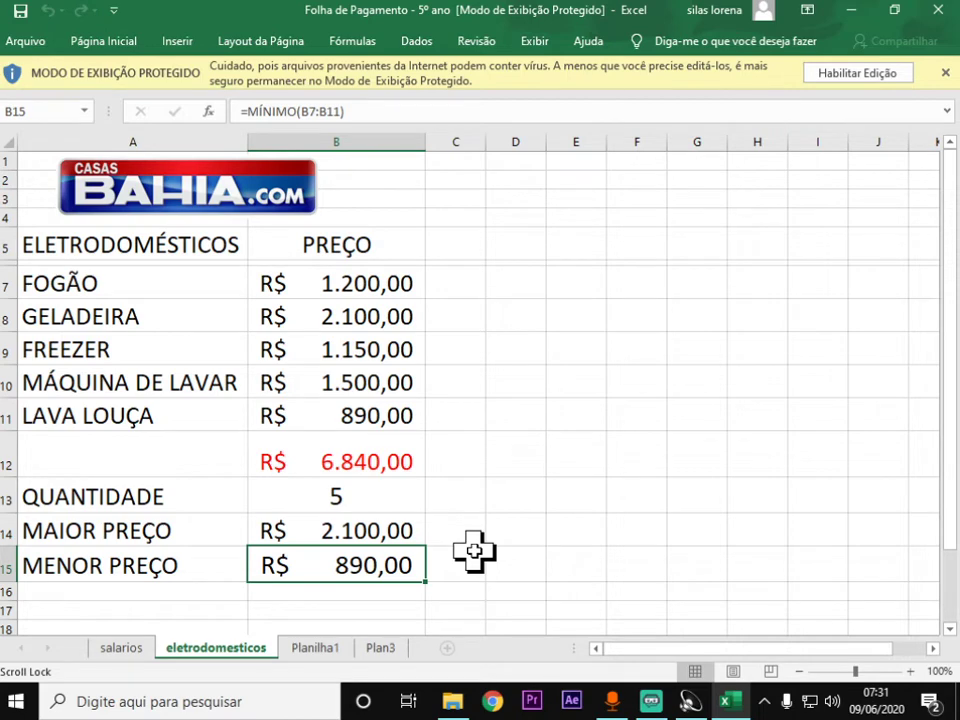
pyautogui.scroll(-3, 493, 474)
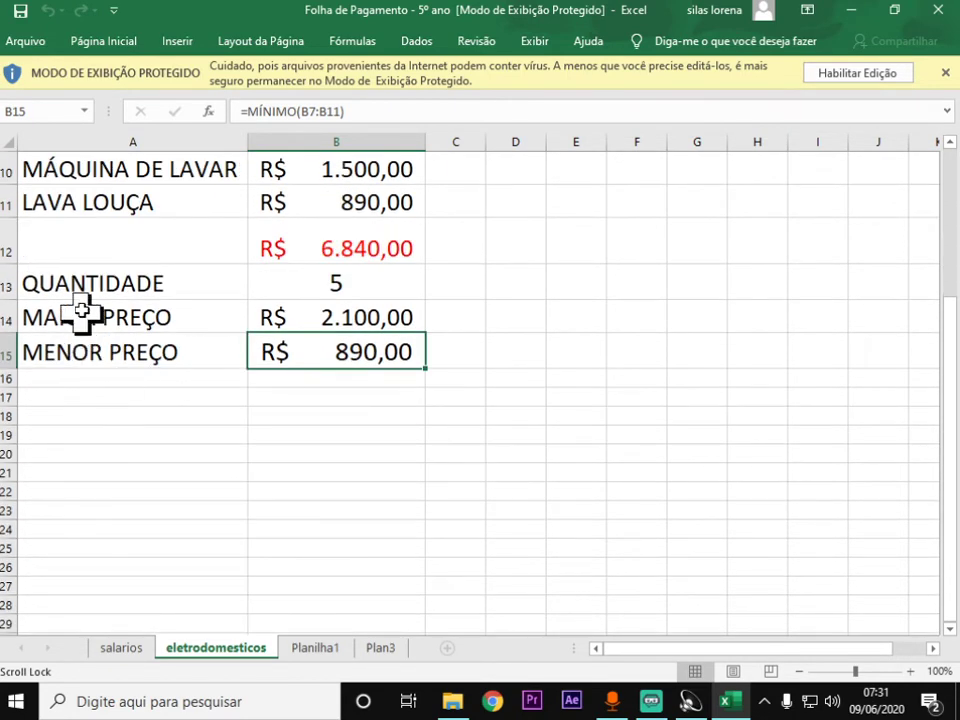
pyautogui.click(137, 287)
pyautogui.scroll(3, 536, 403)
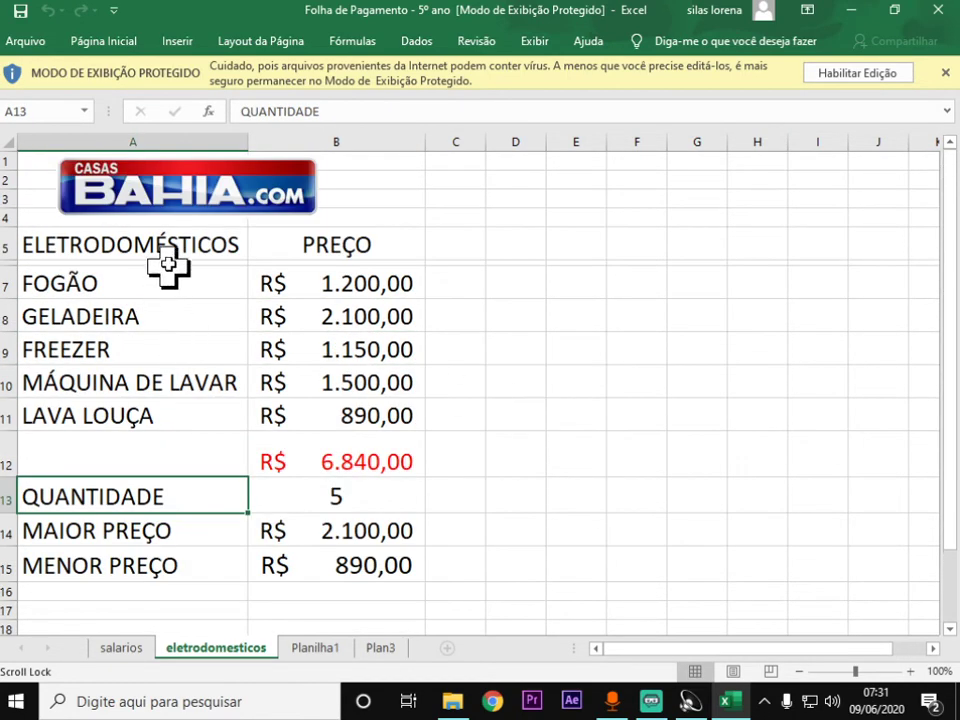
pyautogui.click(334, 497)
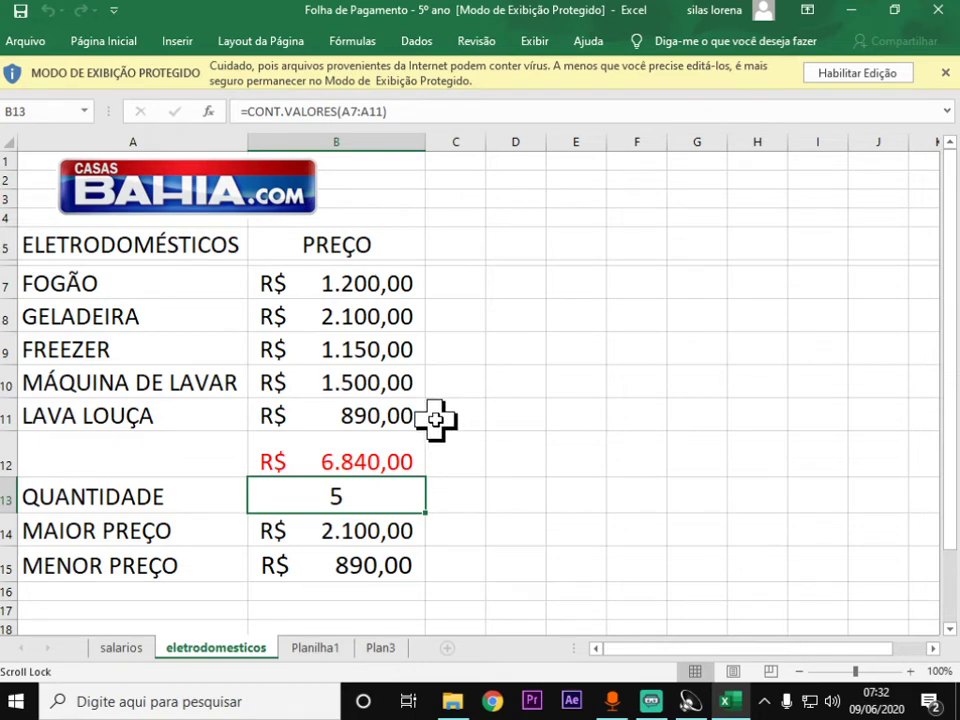
# Close the Folha de Pagamento workbook and open PLANILHA DE NOTAS from the same folder
pyautogui.click(937, 10)
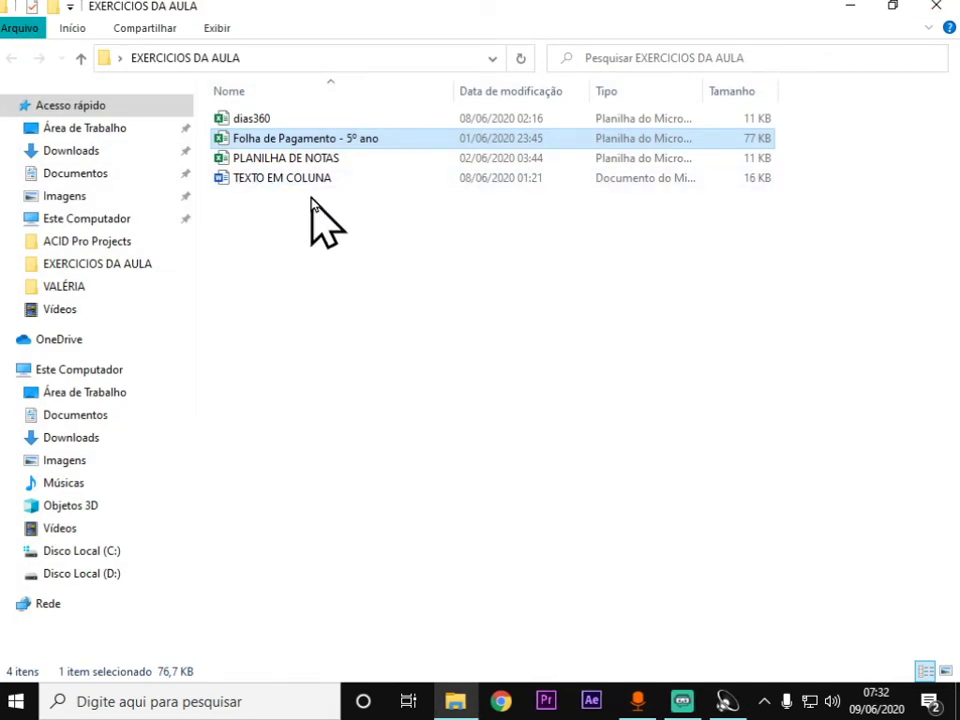
pyautogui.doubleClick(304, 160)
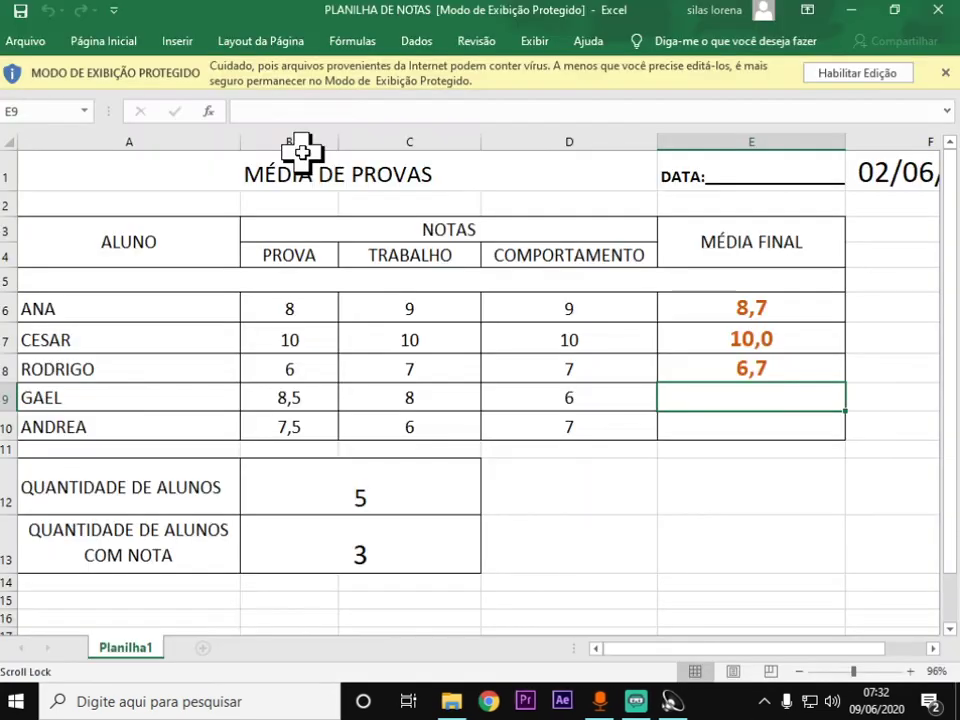
# Inspect the date formula in F1 and enable editing for the protected PLANILHA DE NOTAS workbook
pyautogui.click(930, 648)
pyautogui.click(930, 648)
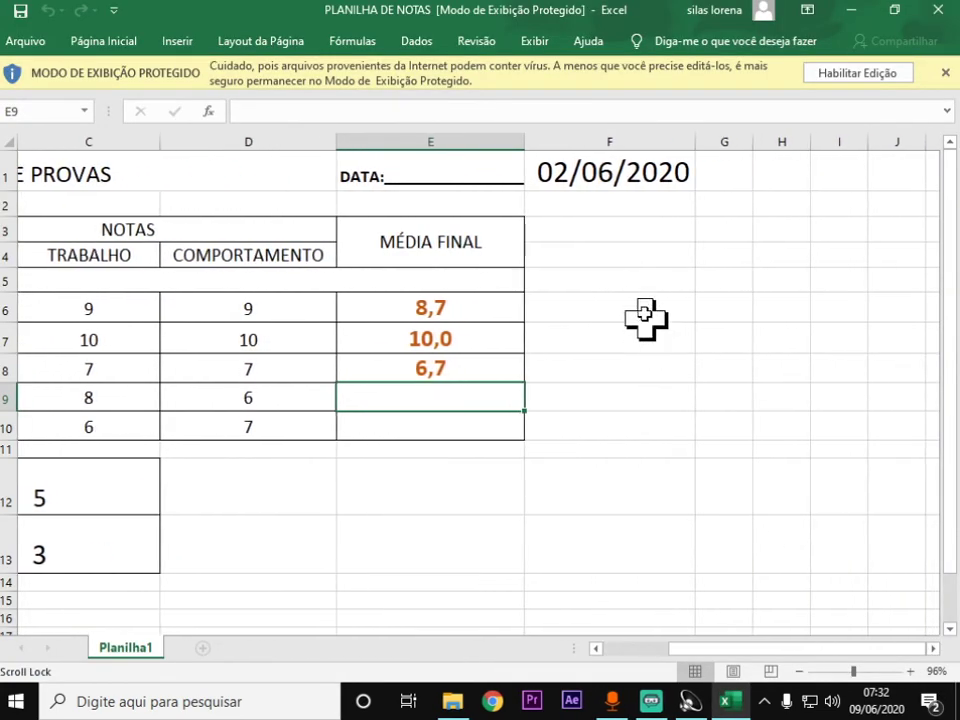
pyautogui.click(590, 172)
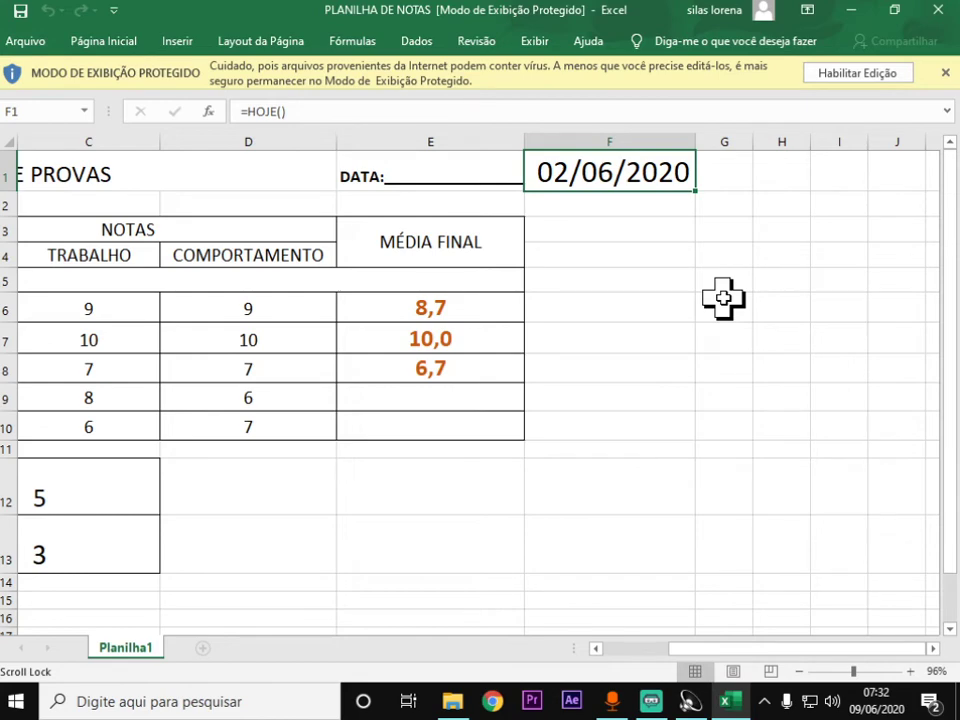
pyautogui.click(862, 74)
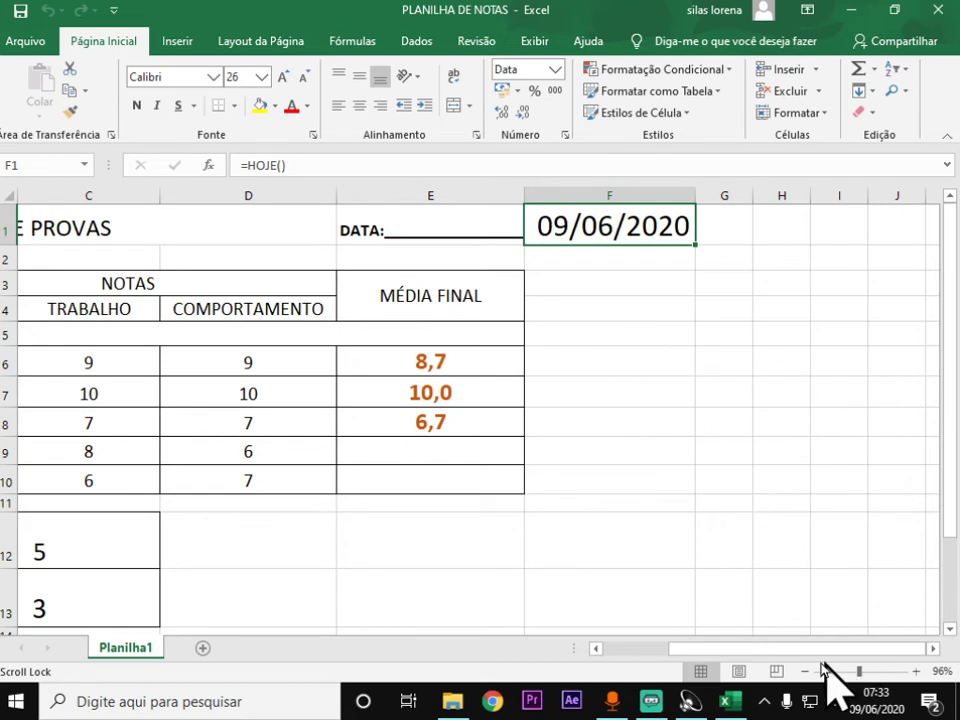
# Examine the counting formulas for QUANTIDADE DE ALUNOS and QUANTIDADE DE ALUNOS COM NOTA, and highlight the student names in column A
pyautogui.moveTo(790, 649); pyautogui.dragTo(500, 648)
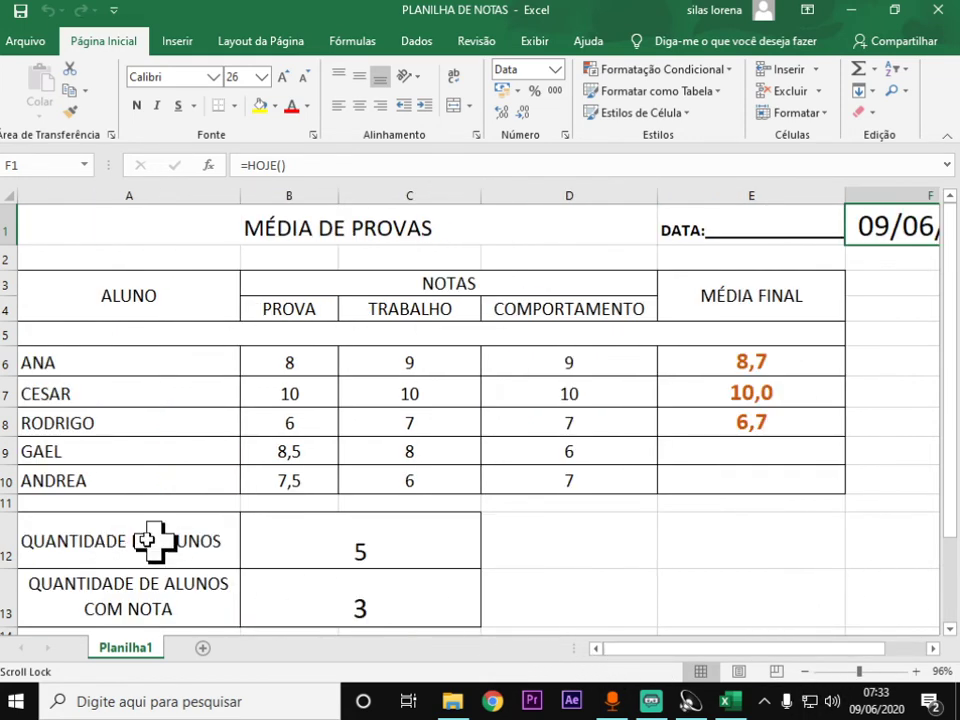
pyautogui.click(368, 544)
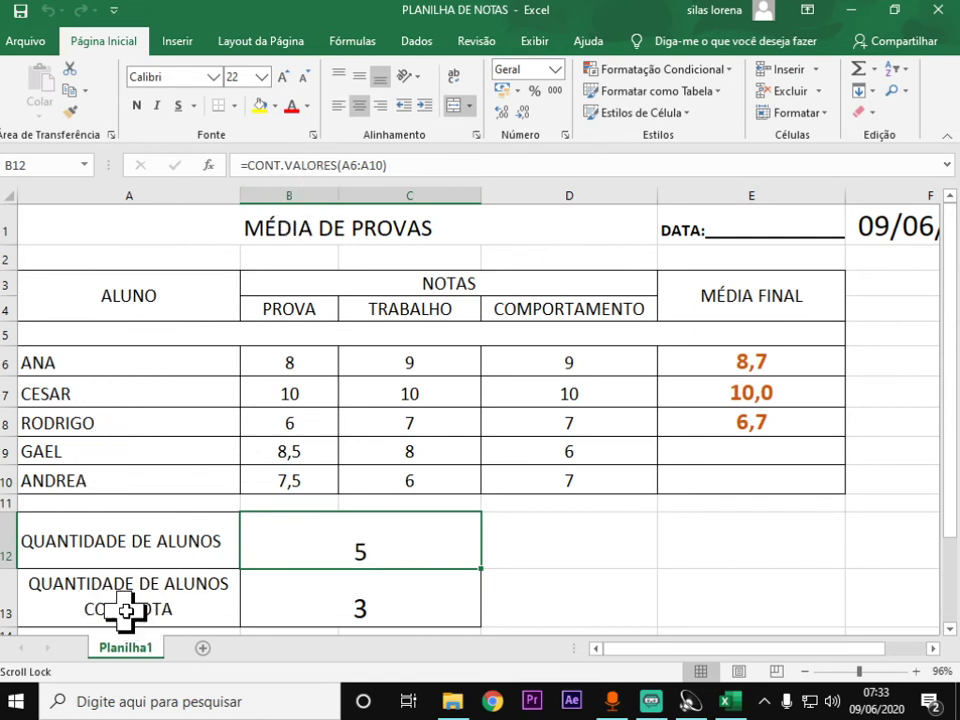
pyautogui.click(295, 608)
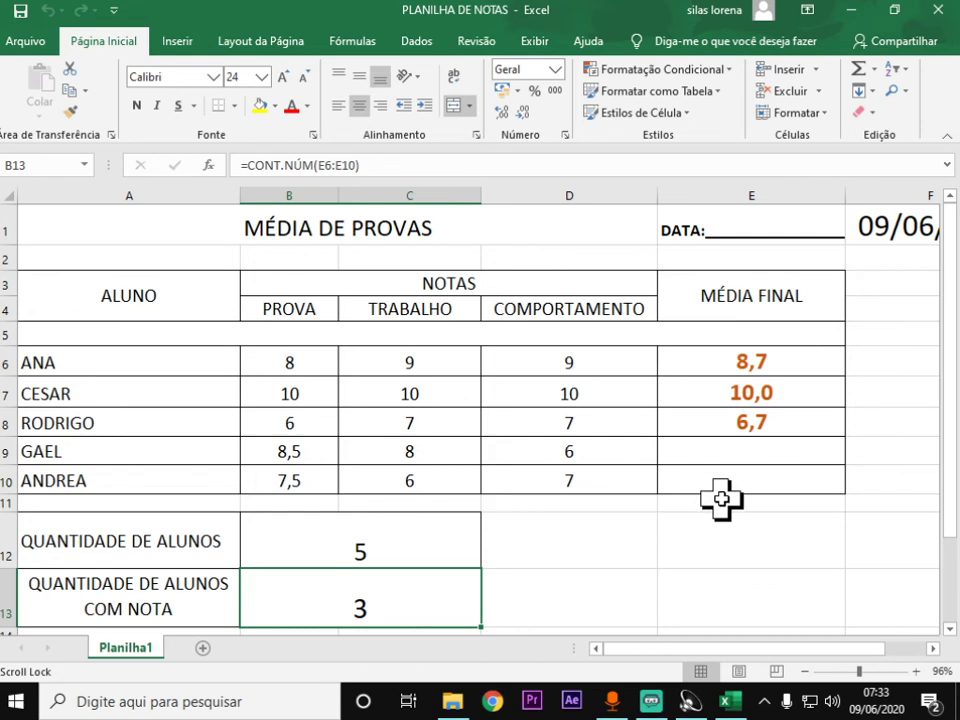
pyautogui.moveTo(133, 366); pyautogui.dragTo(135, 503)
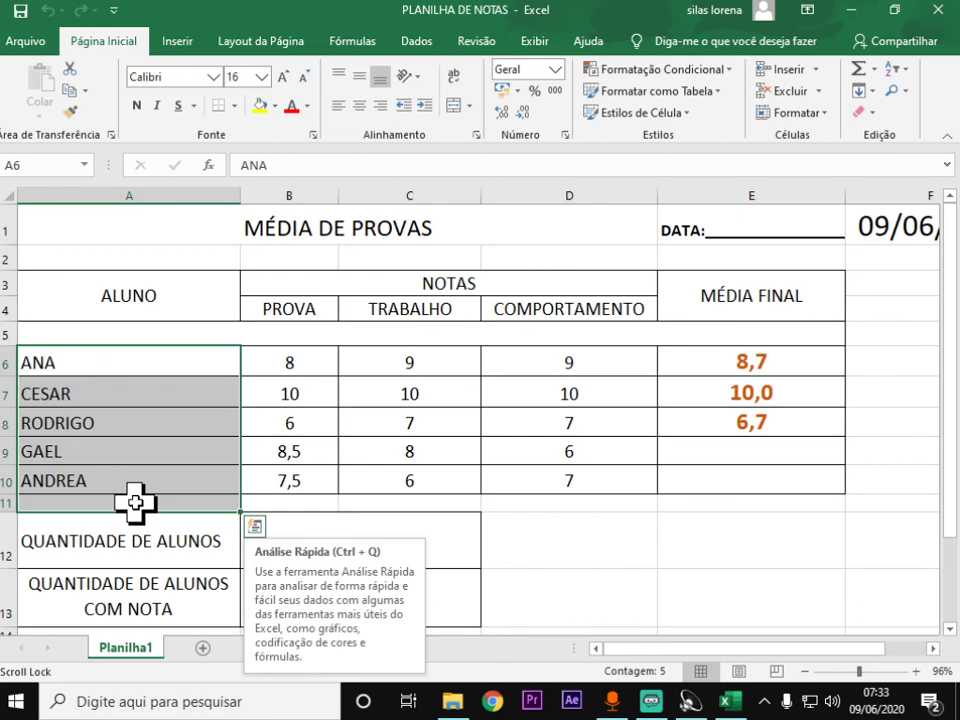
# Examine the MÉDIA FINAL formula in E6, the range E6:E10, and the QUANTIDADE DE ALUNOS COM NOTA formula that counts it
pyautogui.click(719, 364)
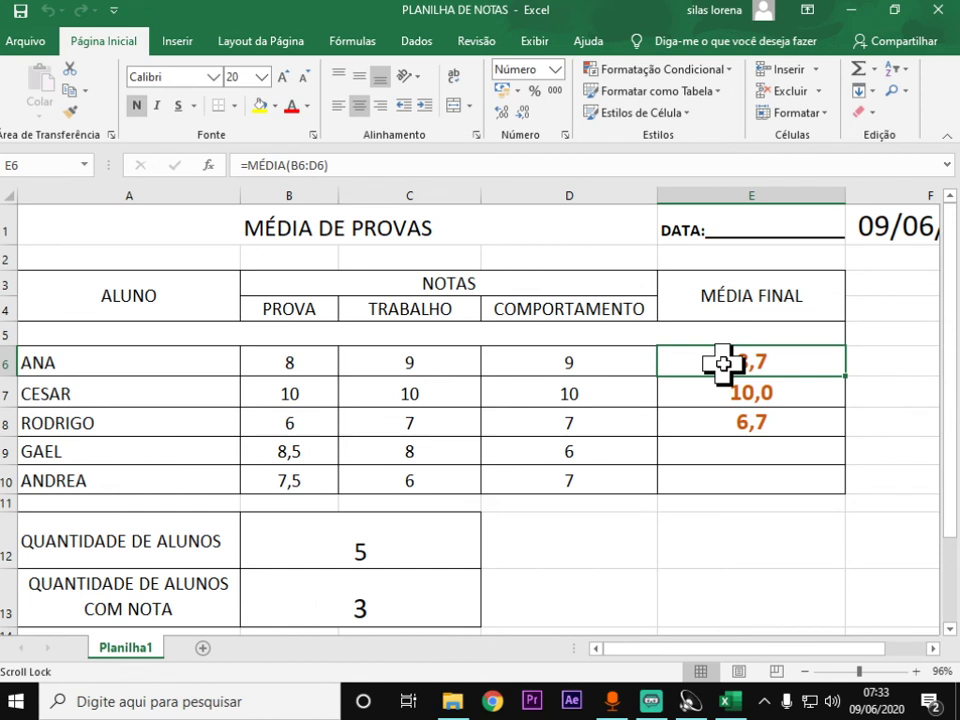
pyautogui.moveTo(723, 364); pyautogui.dragTo(739, 484)
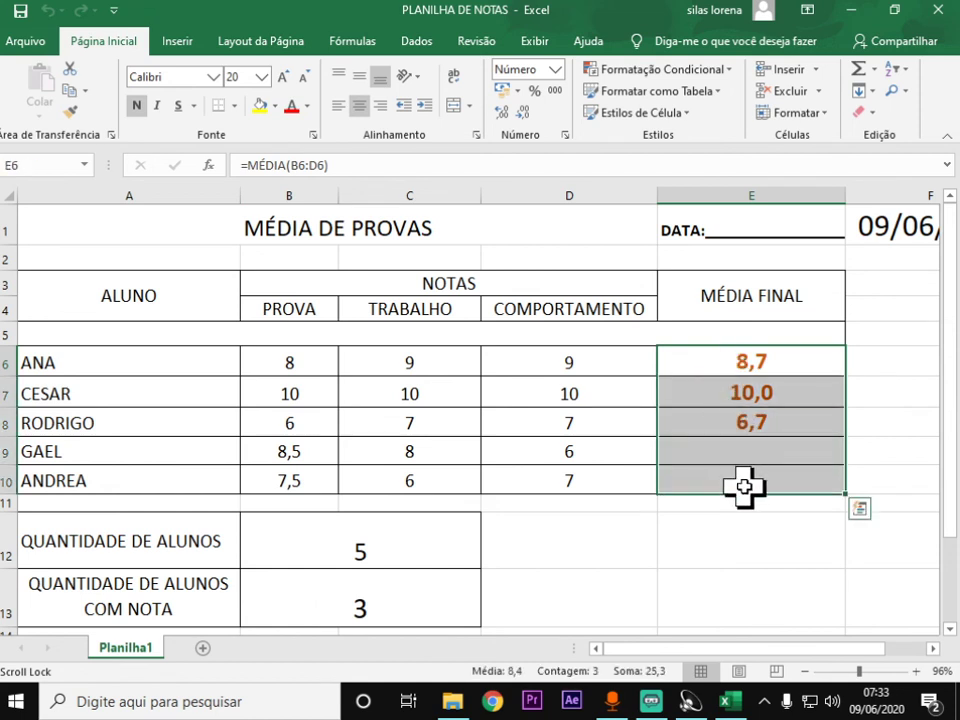
pyautogui.click(737, 597)
pyautogui.click(450, 606)
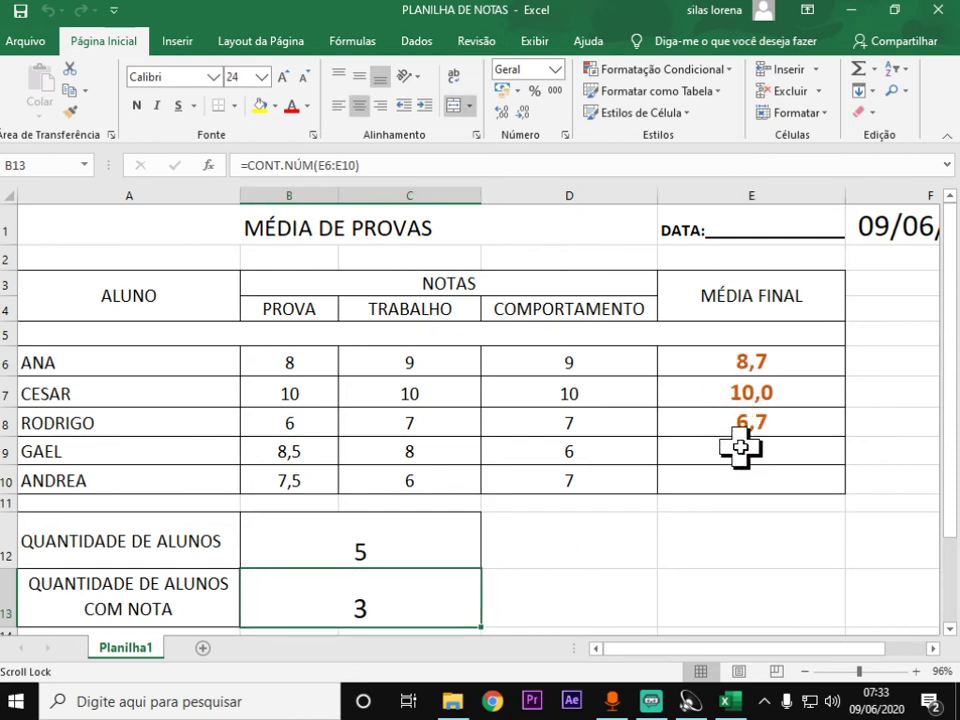
# Fill the MÉDIA formula in the MÉDIA FINAL column from E8 down into E9
pyautogui.click(739, 420)
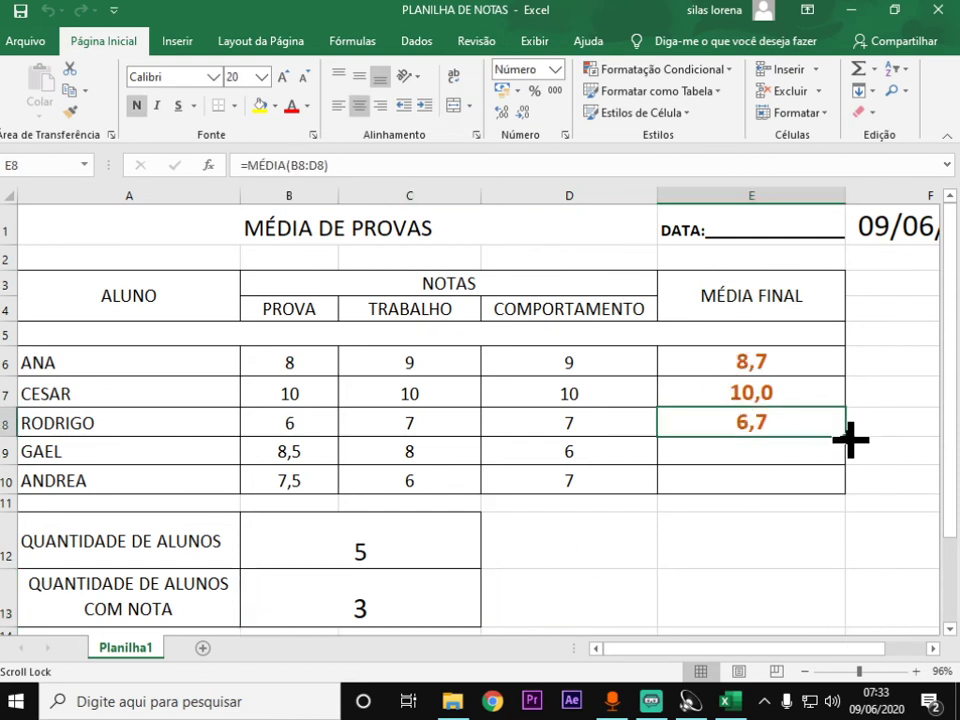
pyautogui.moveTo(849, 439); pyautogui.dragTo(842, 456)
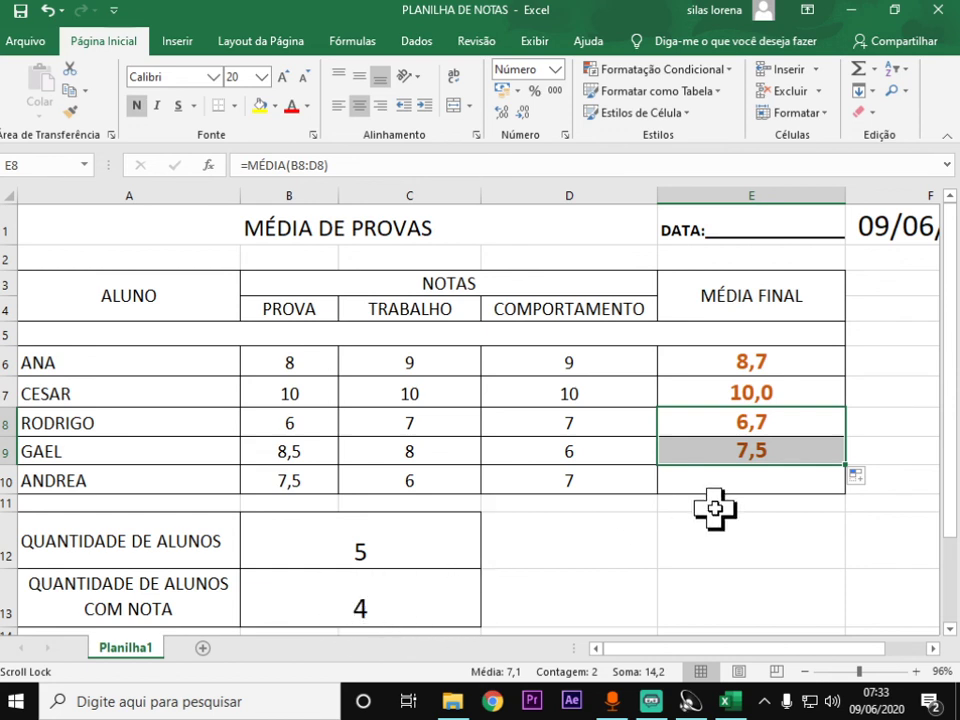
pyautogui.click(737, 563)
pyautogui.scroll(-4, 750, 563)
pyautogui.scroll(2, 640, 545)
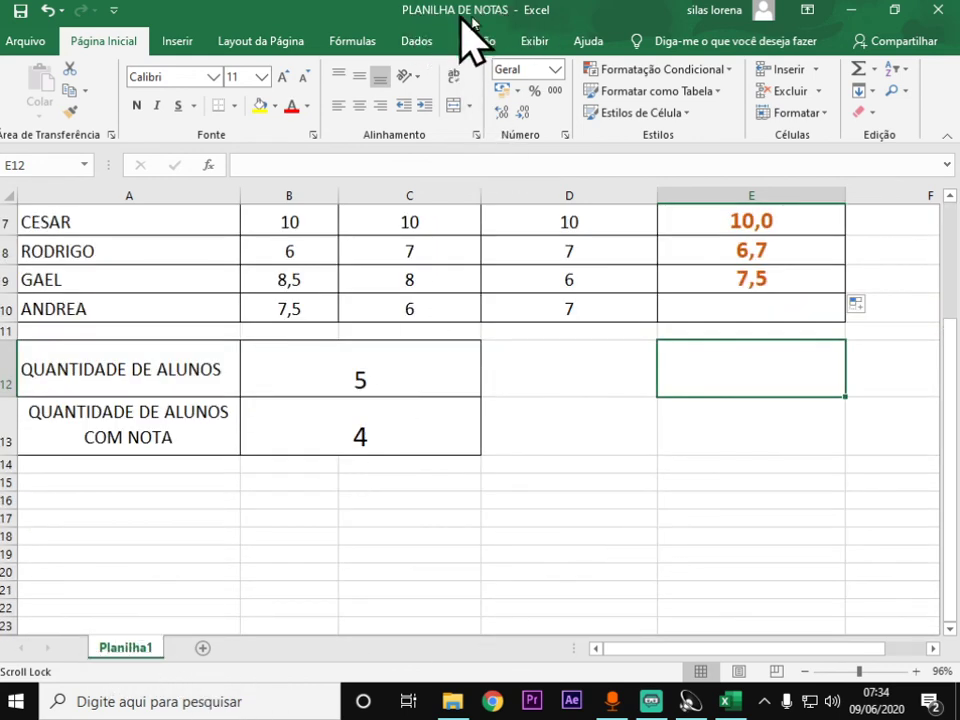
# Add a blank sheet to PLANILHA DE NOTAS, and close the workbook without saving along with the folder window behind it
pyautogui.click(203, 648)
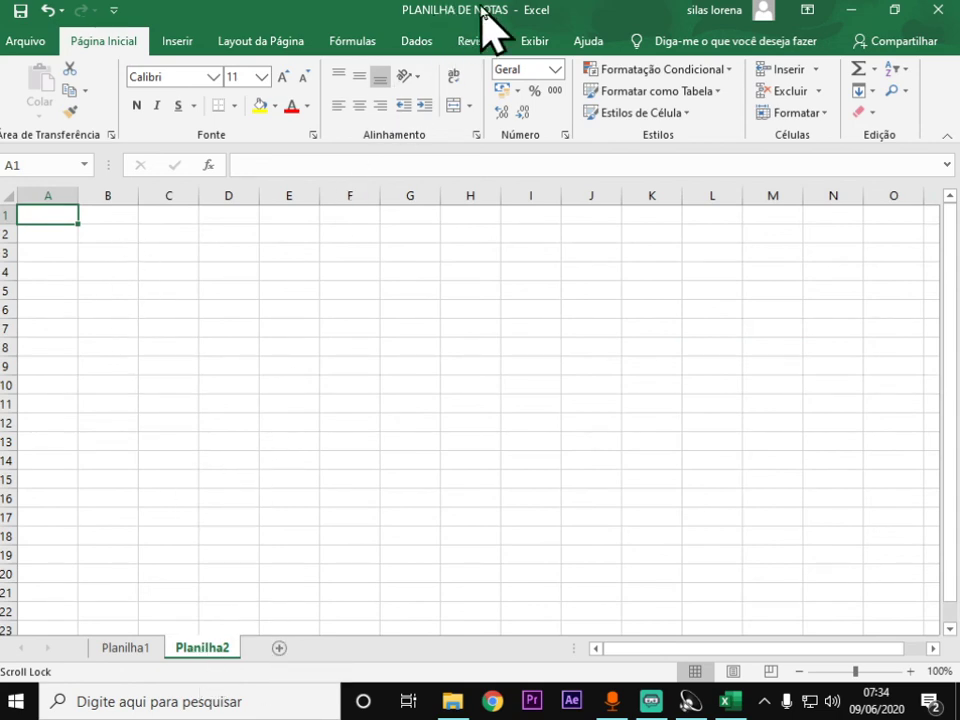
pyautogui.click(938, 10)
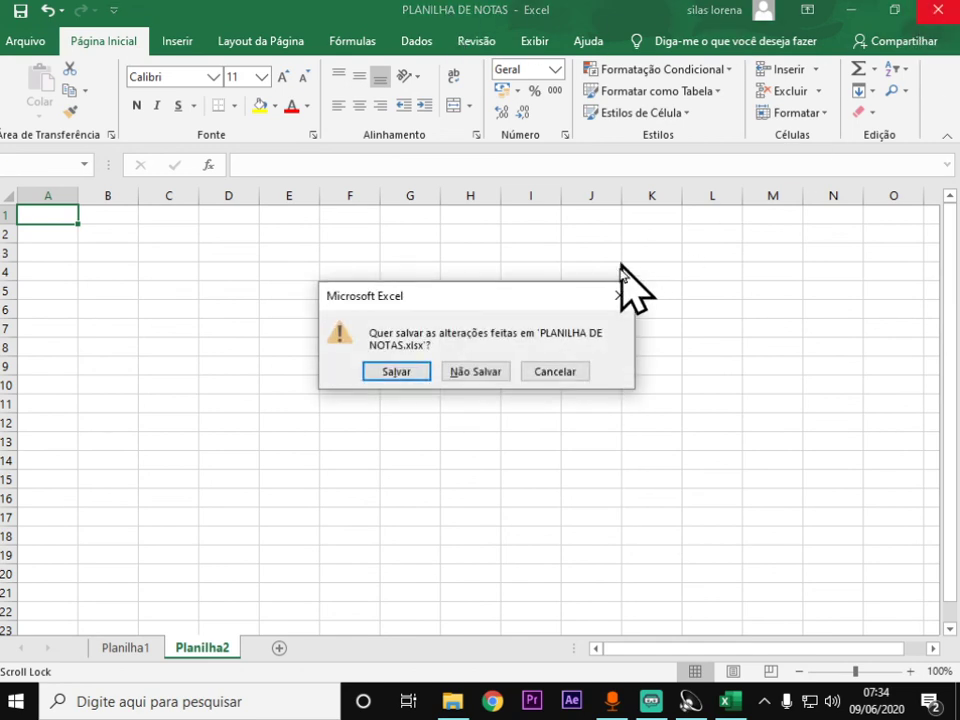
pyautogui.click(474, 373)
pyautogui.click(938, 8)
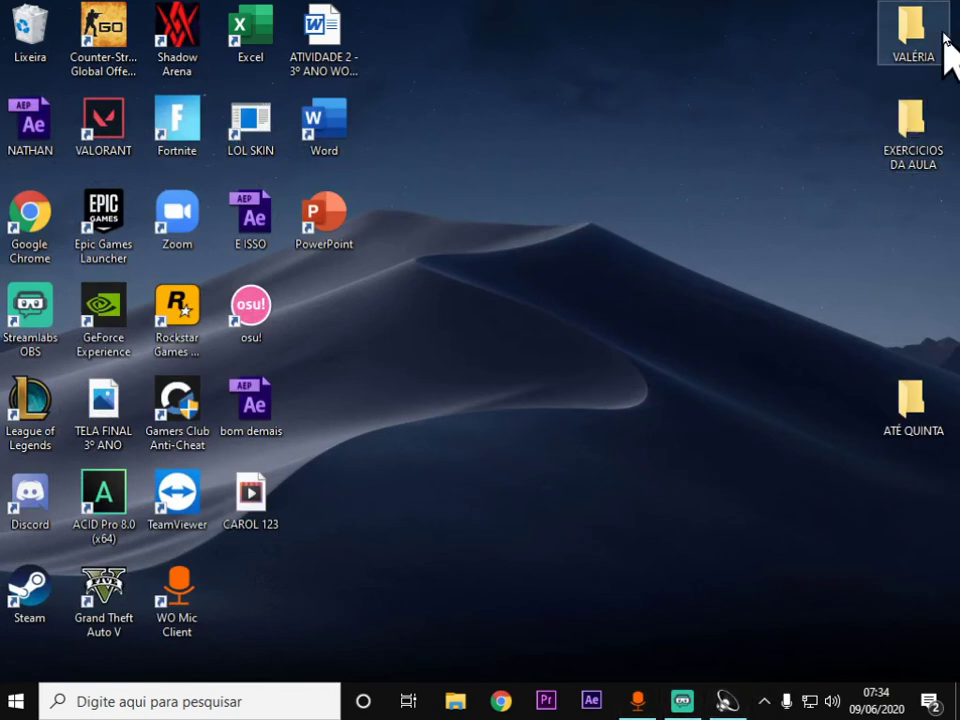
# Open the TELA FINAL 5º ANO image from the desktop folder above EXERCICIOS DA AULA and show it full screen
pyautogui.doubleClick(940, 34)
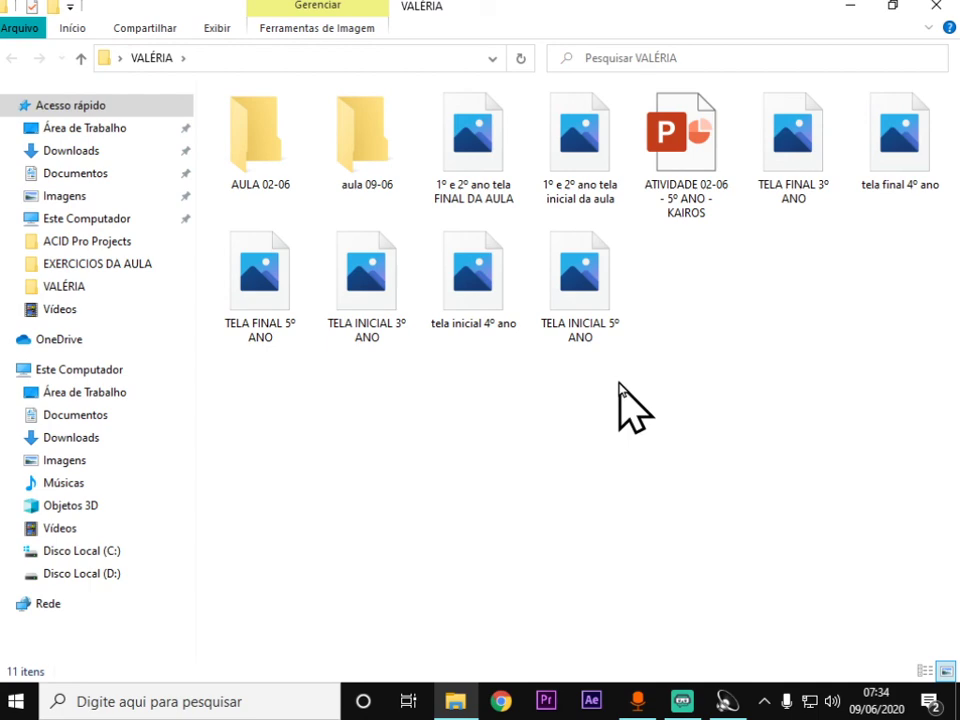
pyautogui.doubleClick(276, 288)
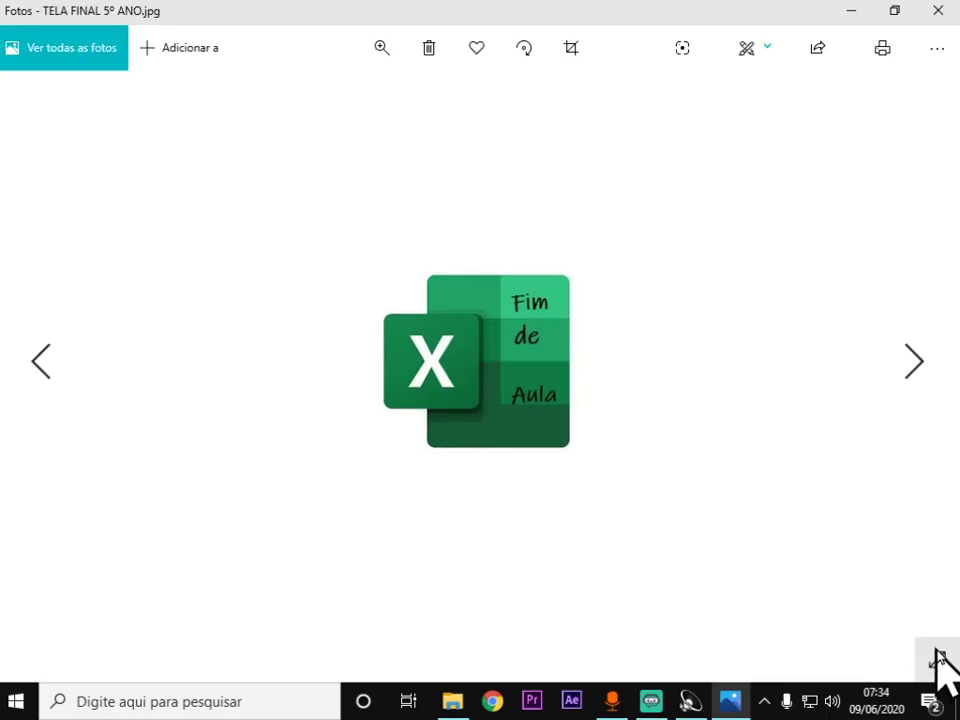
pyautogui.click(938, 668)
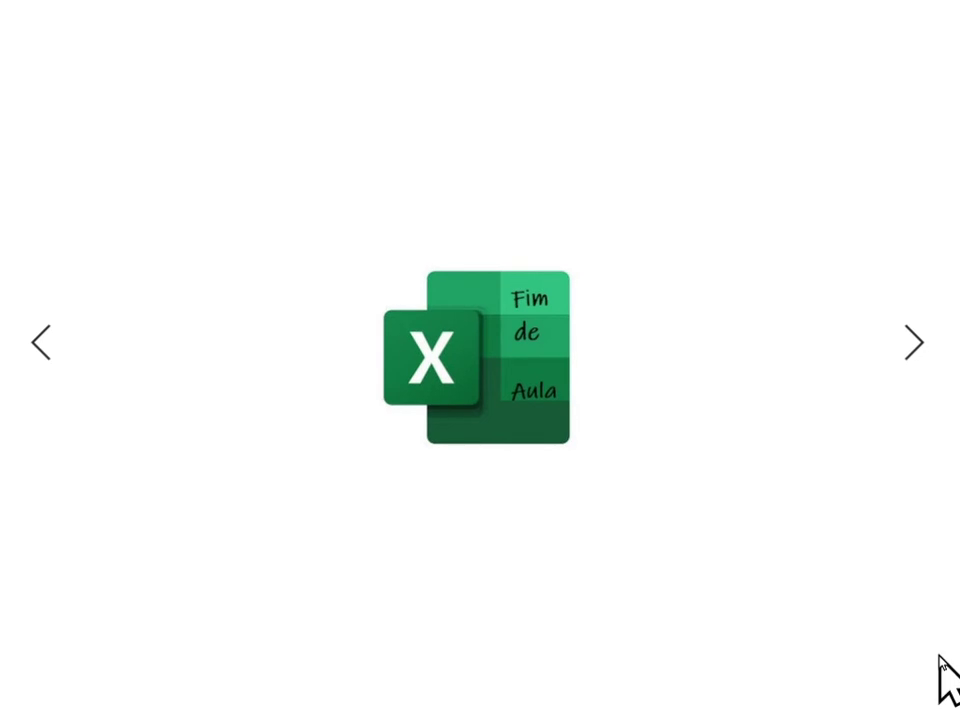